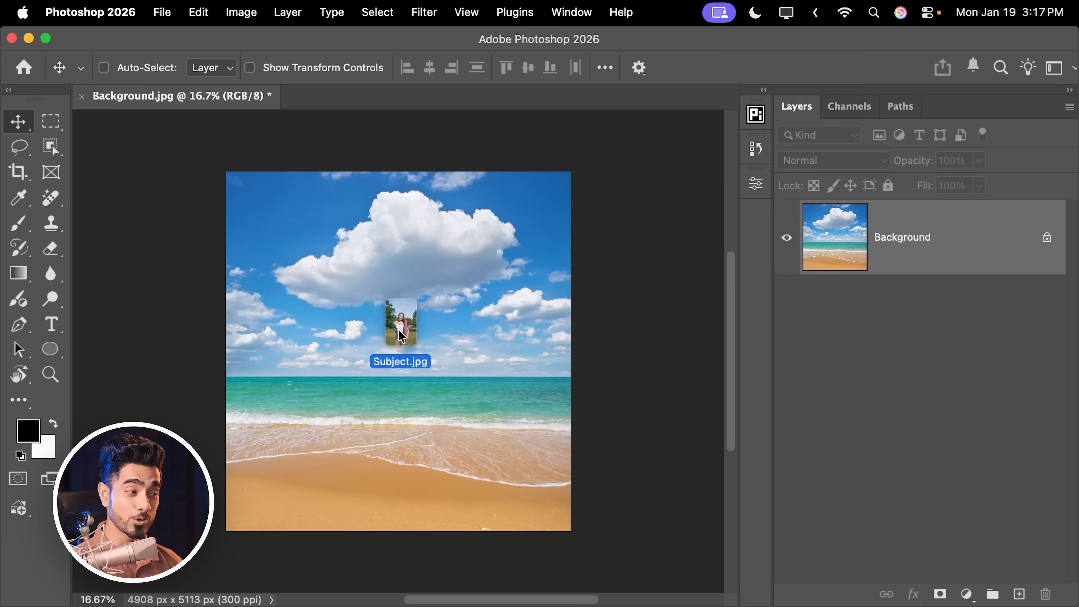
Step: Place Subject.jpg into the Background.jpg document as its own layer above the beach photo
left_click_drag(398, 330, 398, 331)
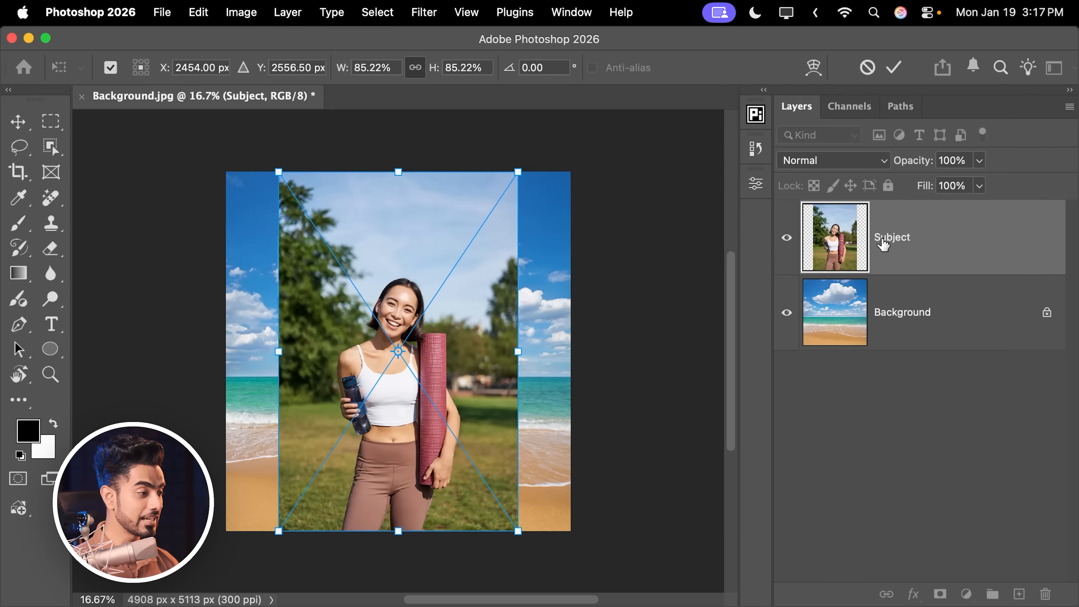
key("Return")
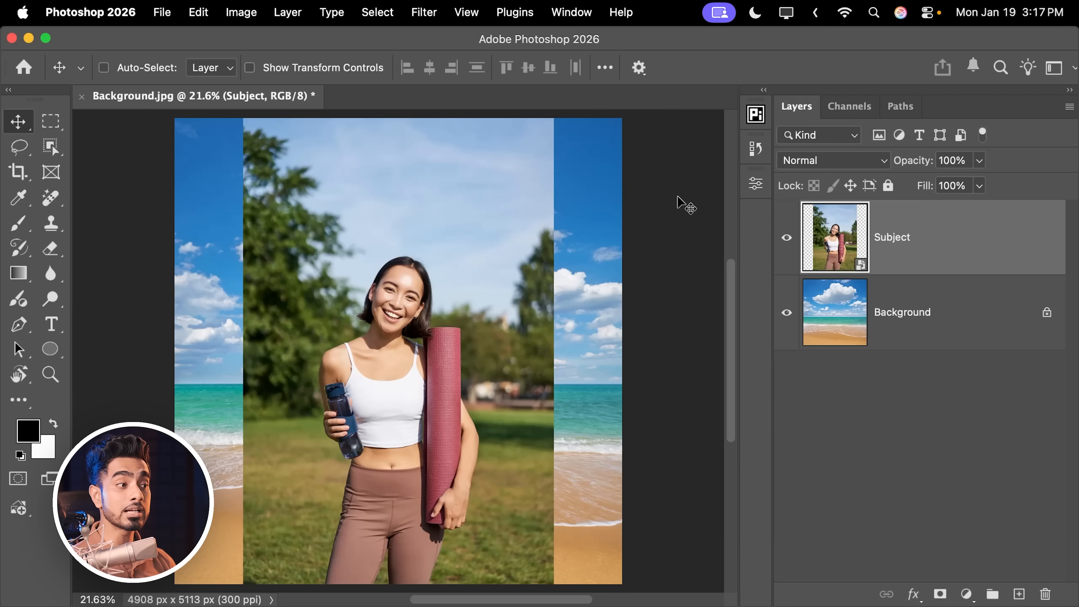
Step: Show the Contextual Task Bar and remove the background from the Subject layer
right_click(675, 198)
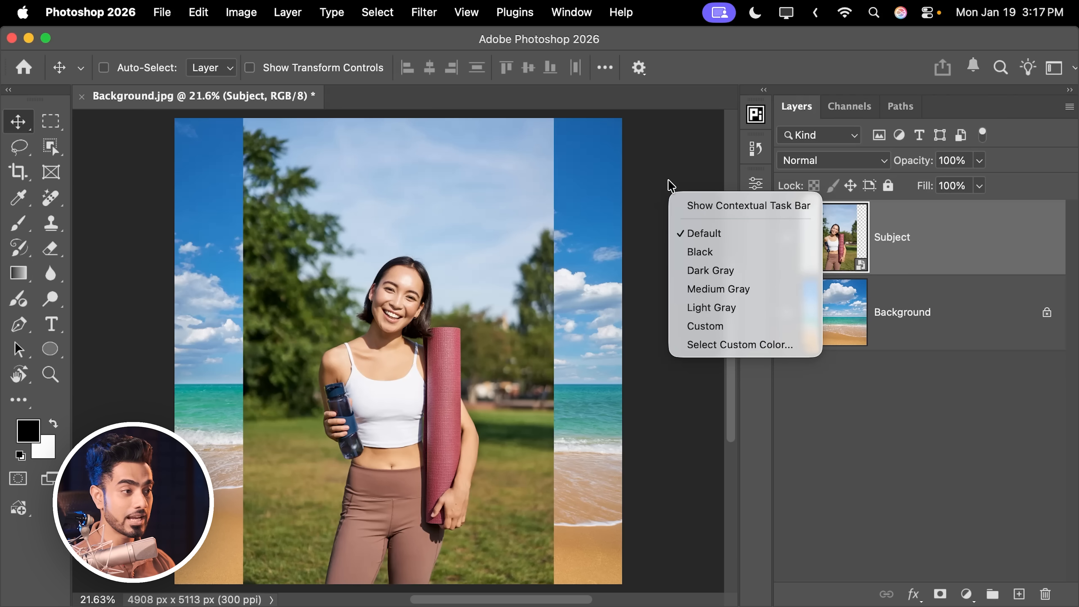
left_click(706, 206)
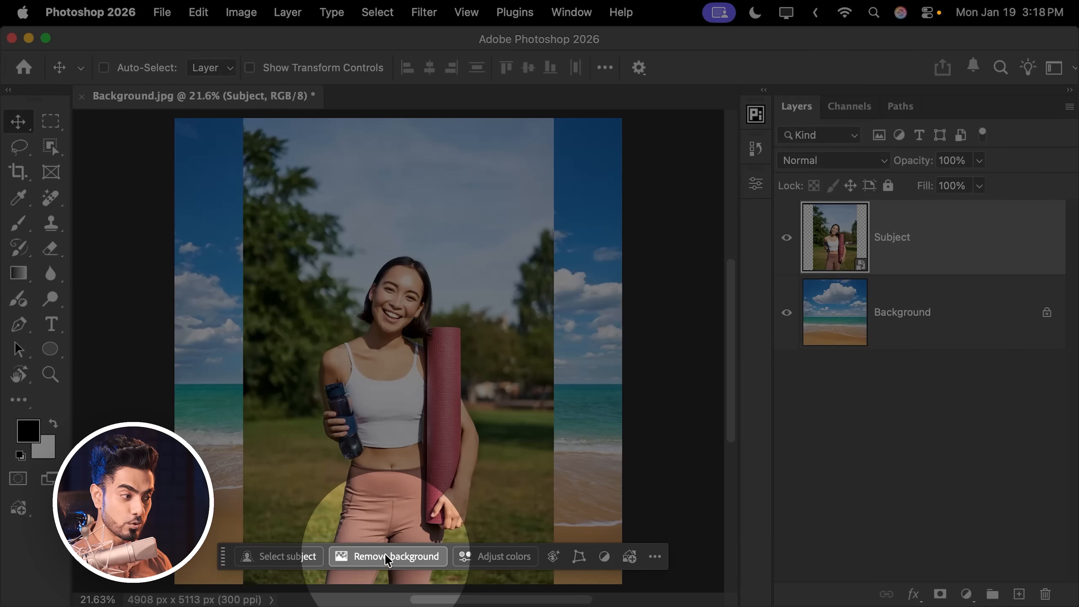
left_click(388, 556)
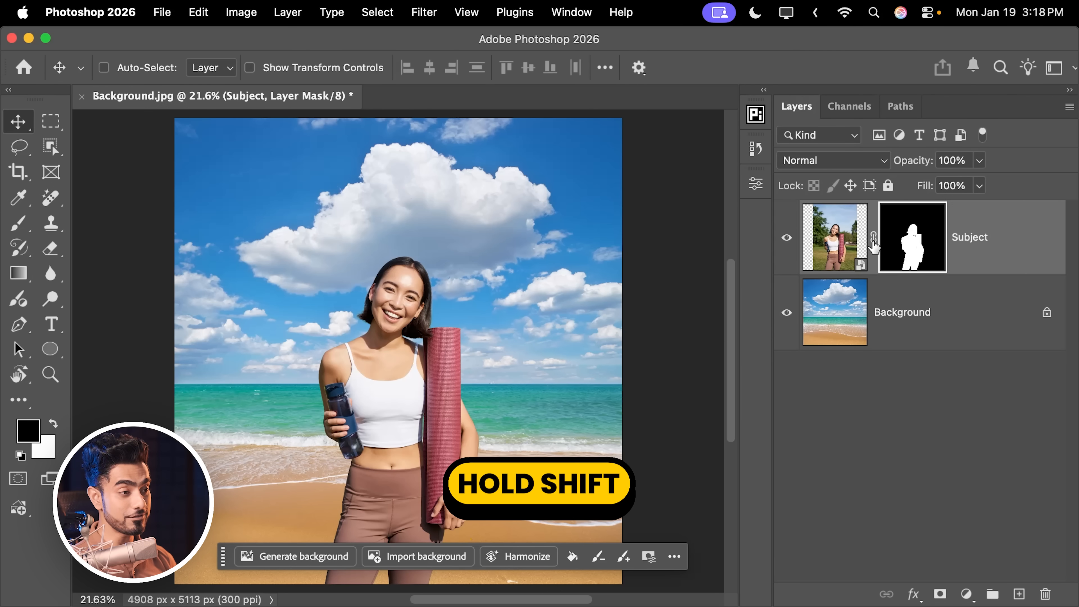
Step: Disable the Subject layer's mask and place a horizontal white line about 4561 px long along the horizon of the subject's photo
left_click(914, 247, "shift")
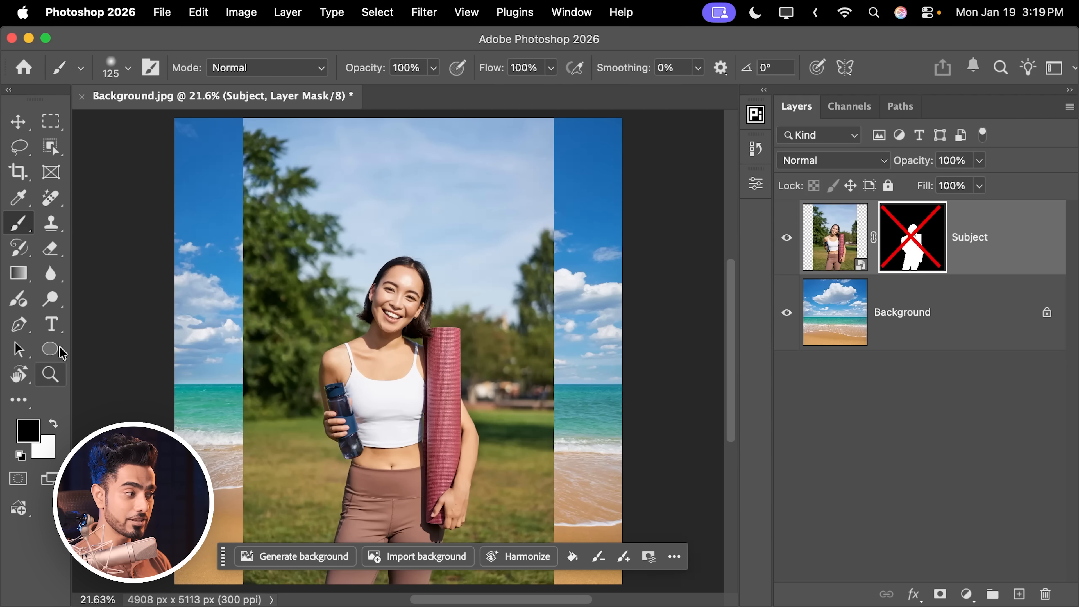
left_click(59, 356)
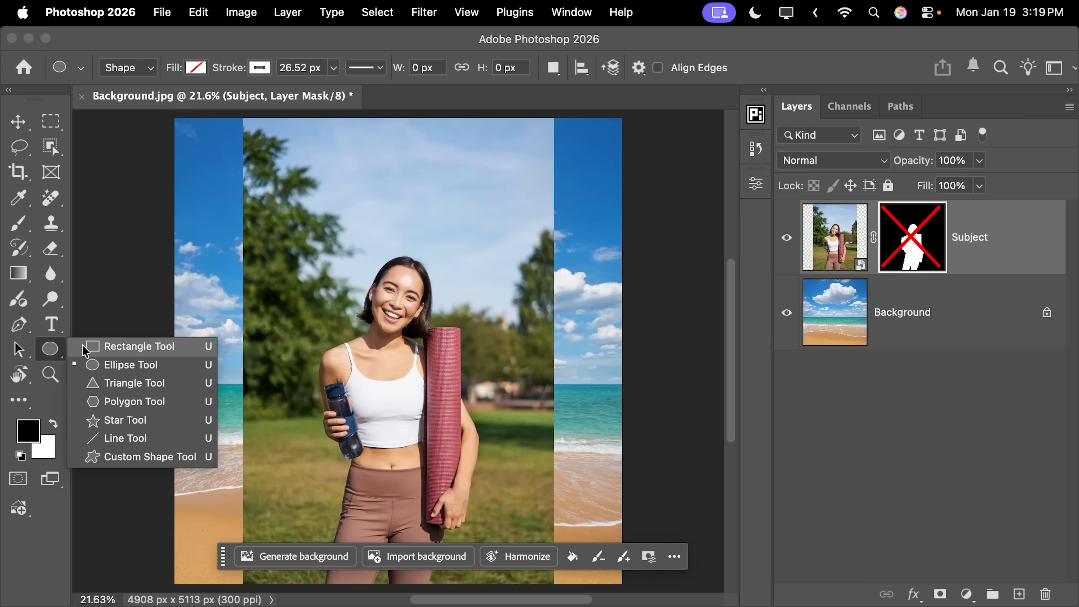
left_click(140, 441)
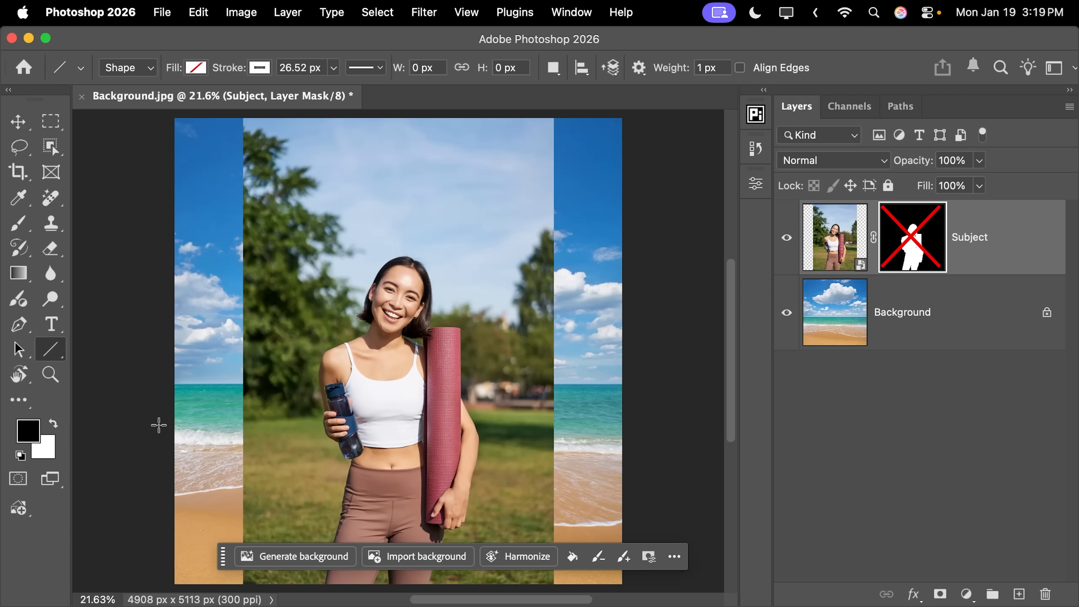
left_click_drag(252, 398, 588, 399)
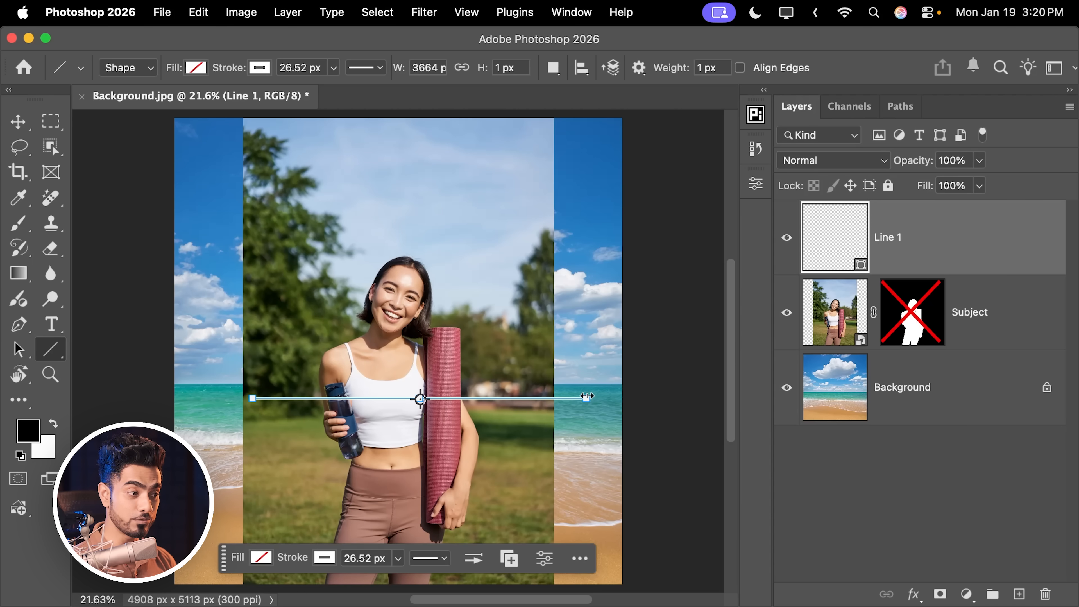
left_click_drag(586, 396, 668, 398)
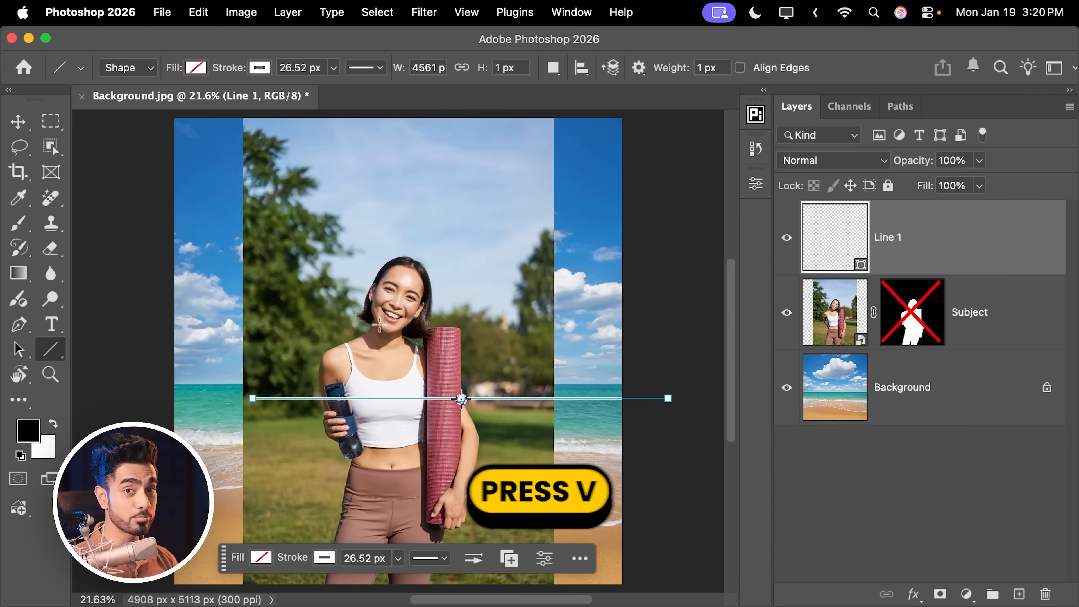
key("v")
left_click_drag(502, 368, 497, 394)
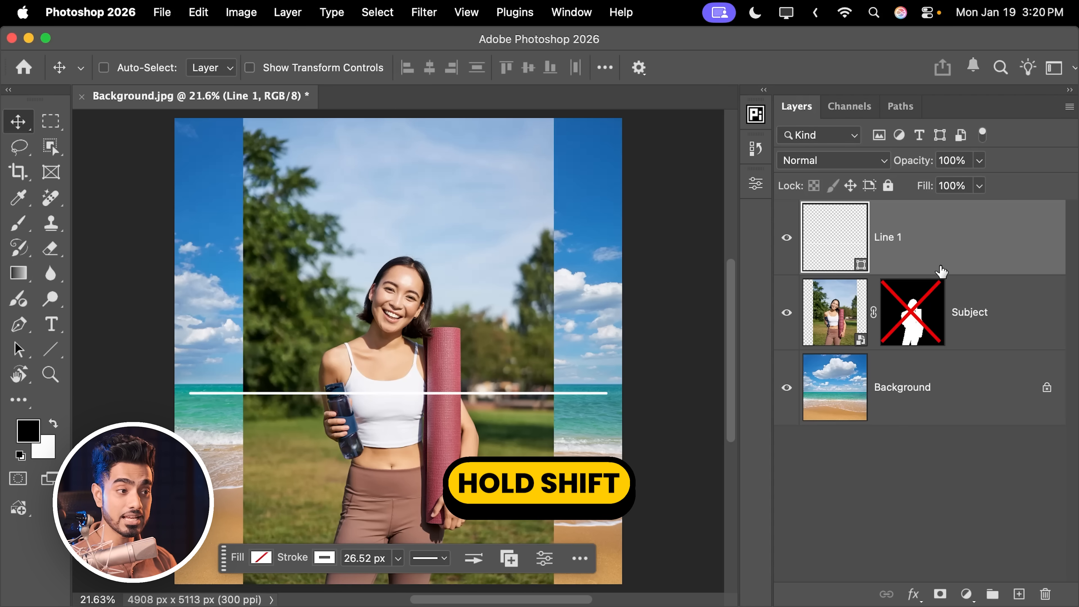
Step: Re-enable the Subject mask and transform the Subject and line layers together, moving them up until the line meets the sea horizon
left_click(919, 316, "shift")
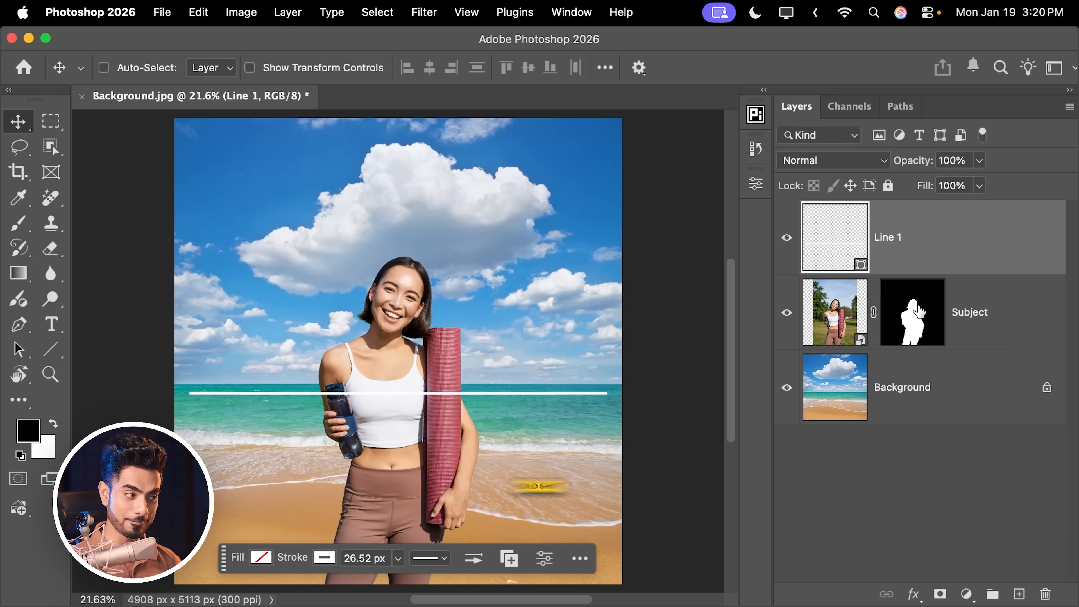
left_click(1003, 327)
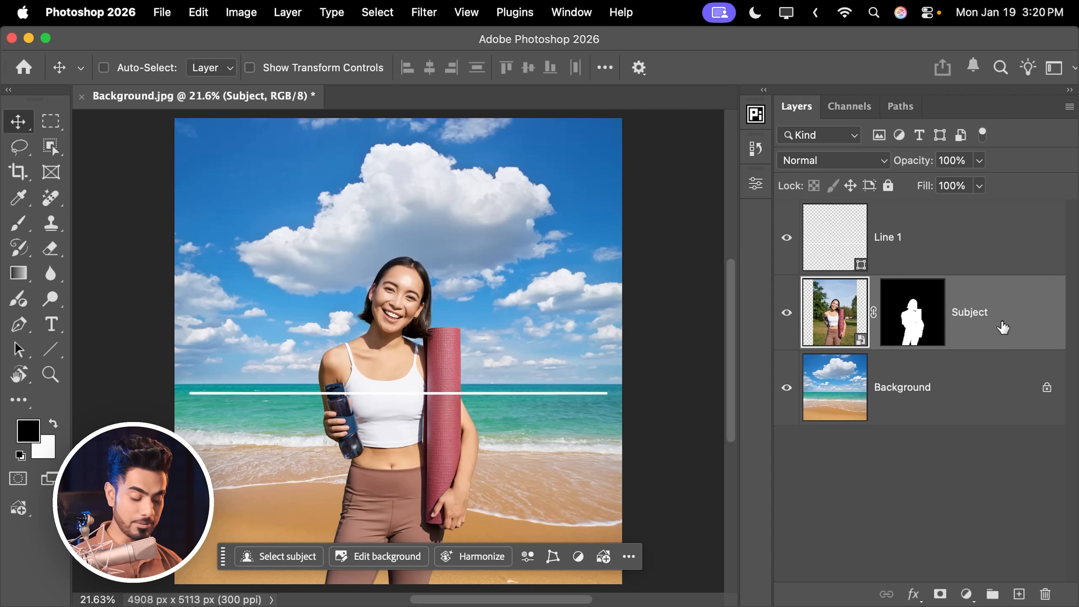
key("super")
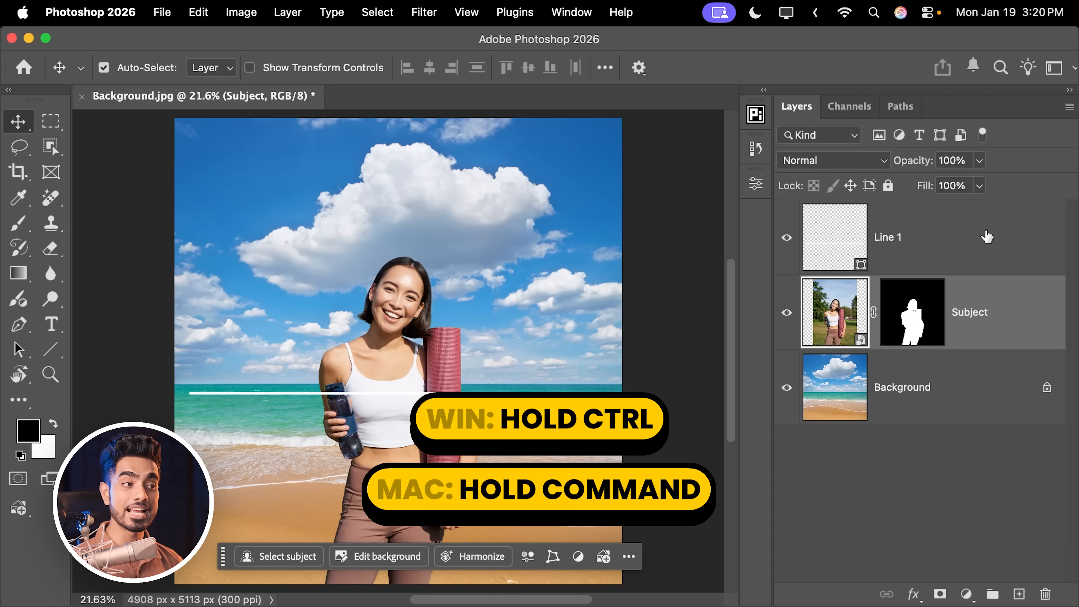
left_click(986, 238)
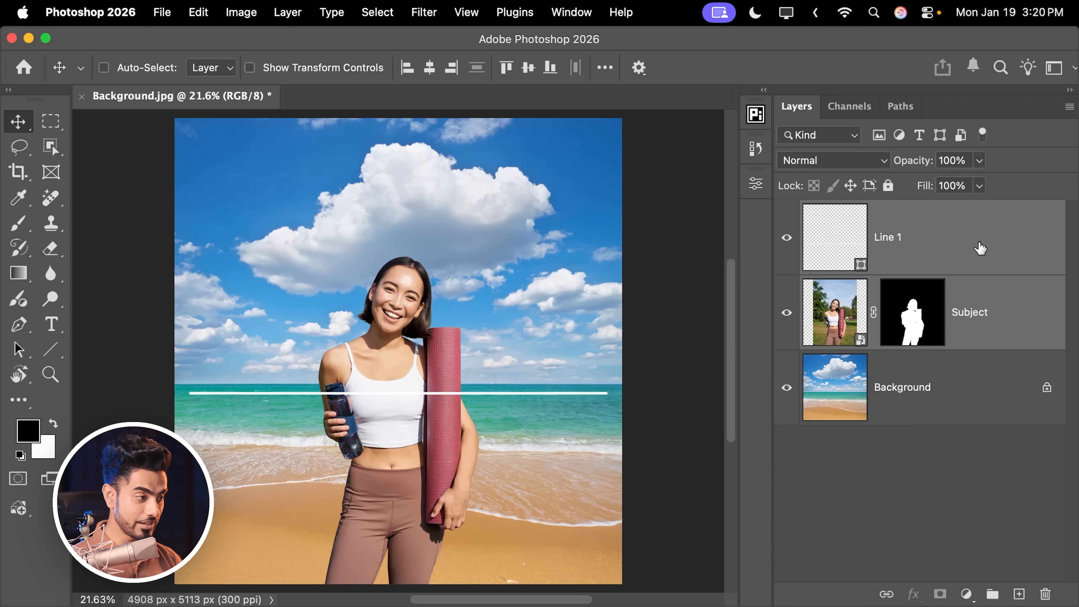
key("super+t")
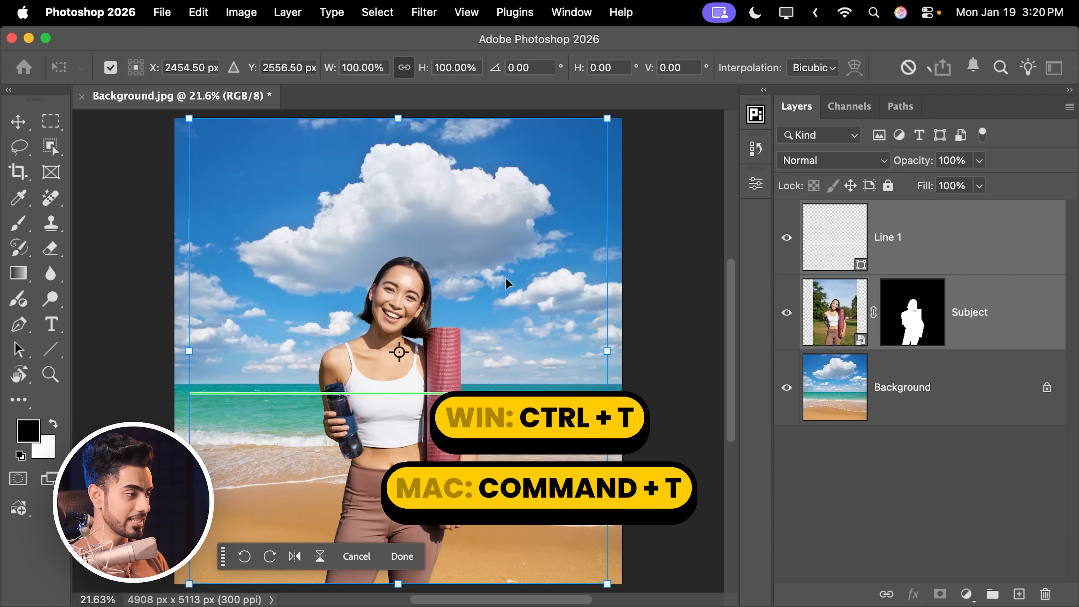
left_click_drag(404, 416, 403, 407)
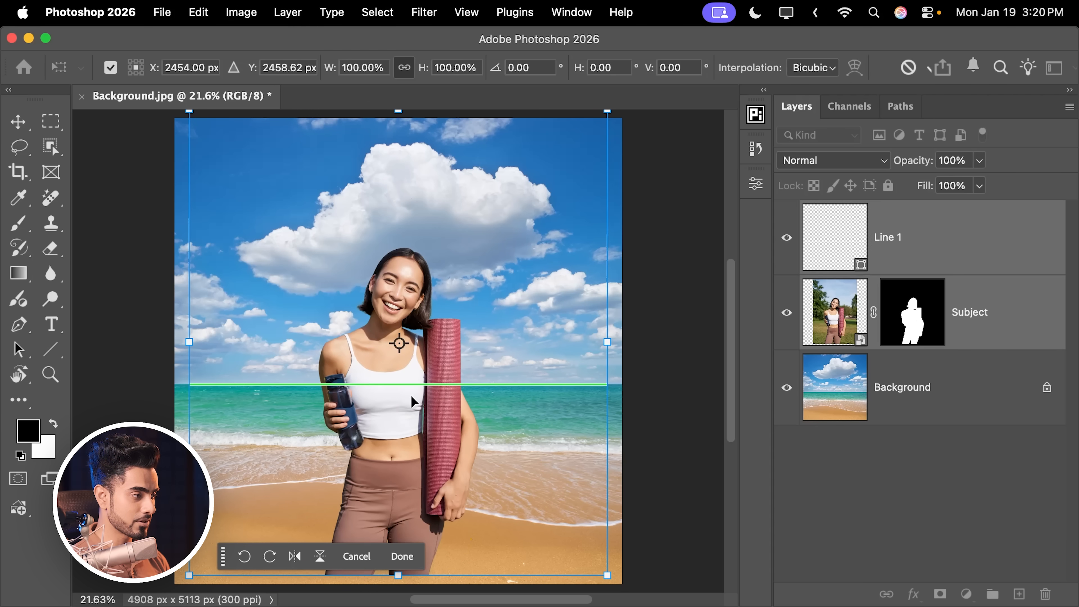
key("Down")
Step: Put the transform's reference point on the horizon line and scale the Subject and line layers around it to 105.50%
left_click_drag(475, 339, 460, 339)
left_click_drag(459, 348, 454, 291)
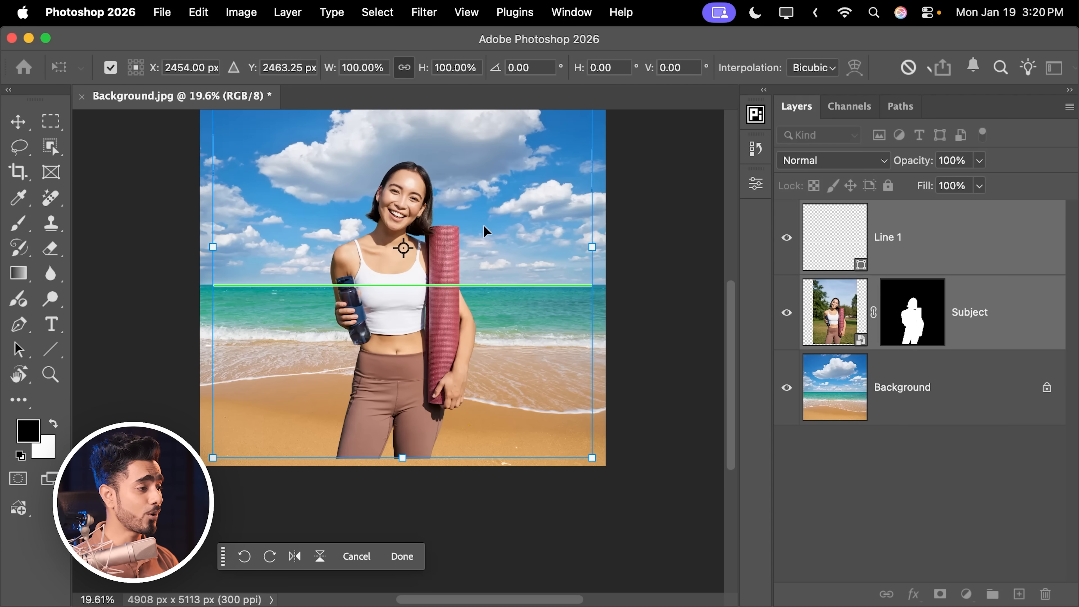
left_click_drag(429, 274, 394, 312)
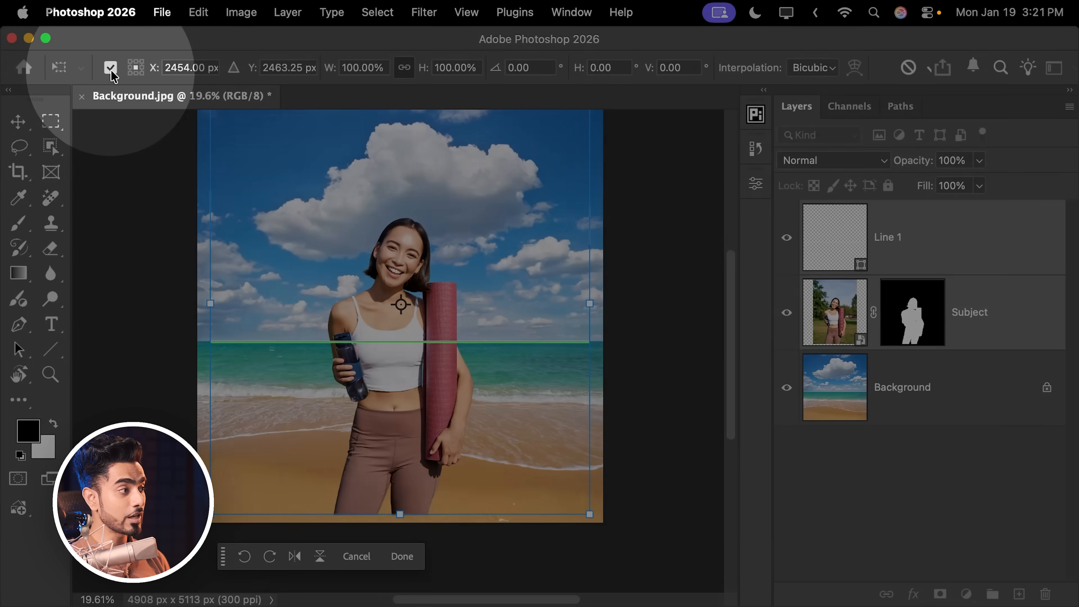
left_click(110, 68)
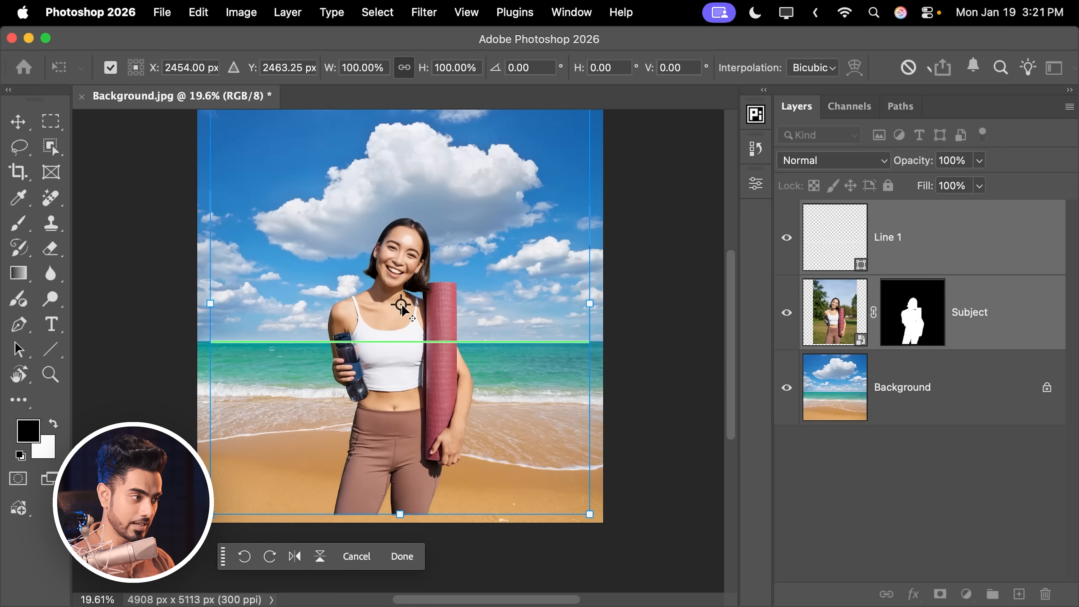
left_click_drag(401, 305, 393, 342)
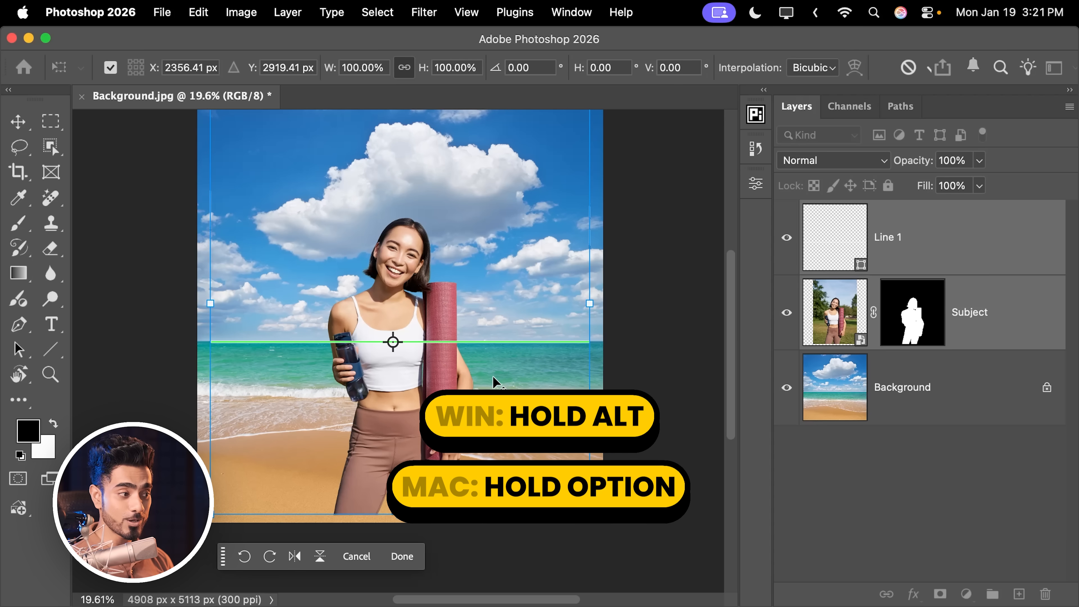
left_click_drag(591, 516, 567, 560)
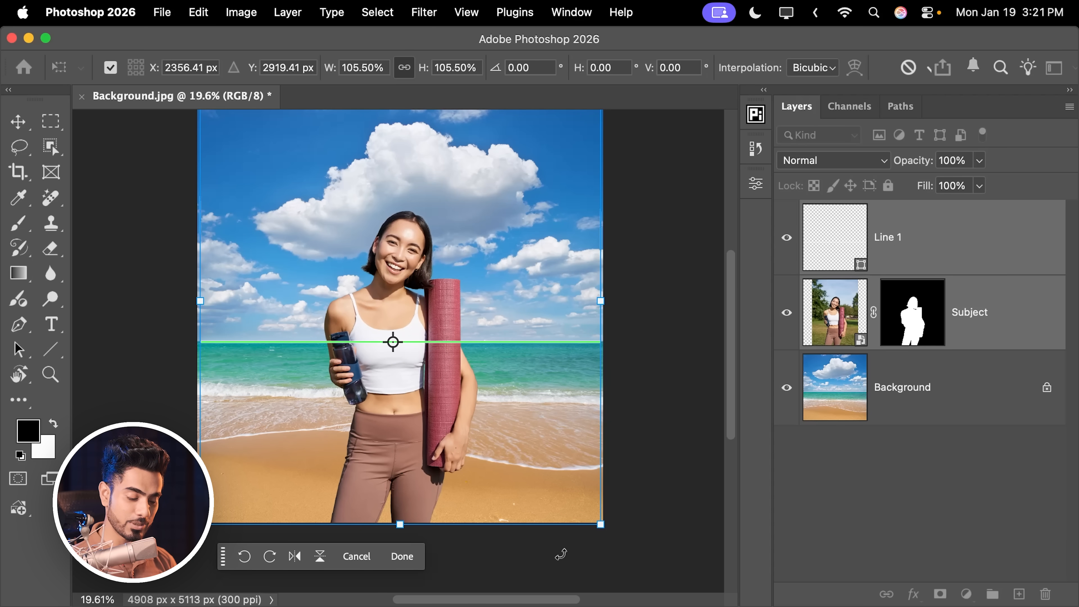
key("Return")
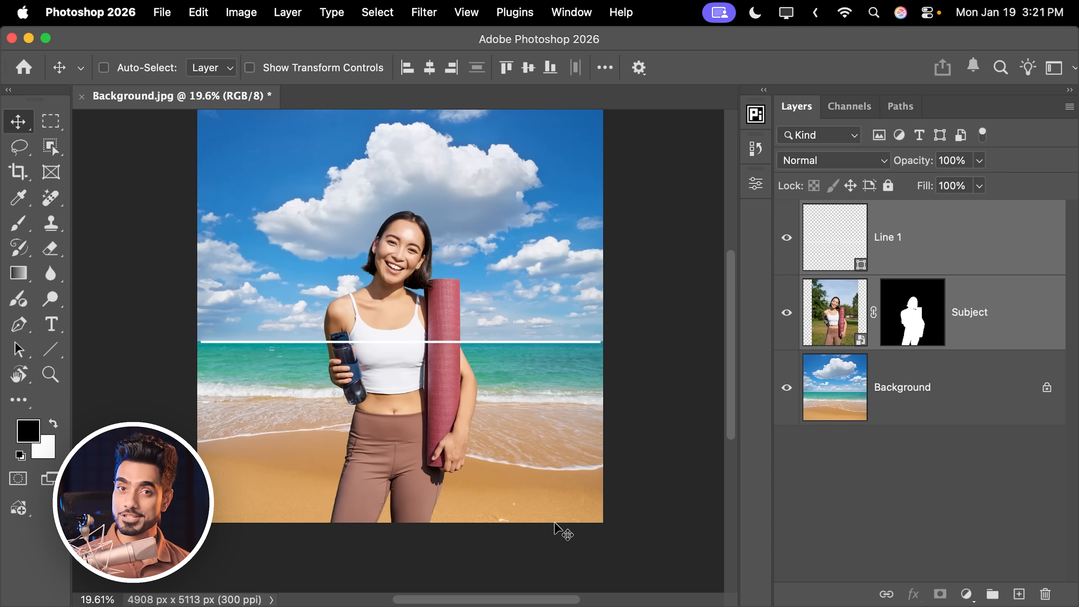
key("super+0")
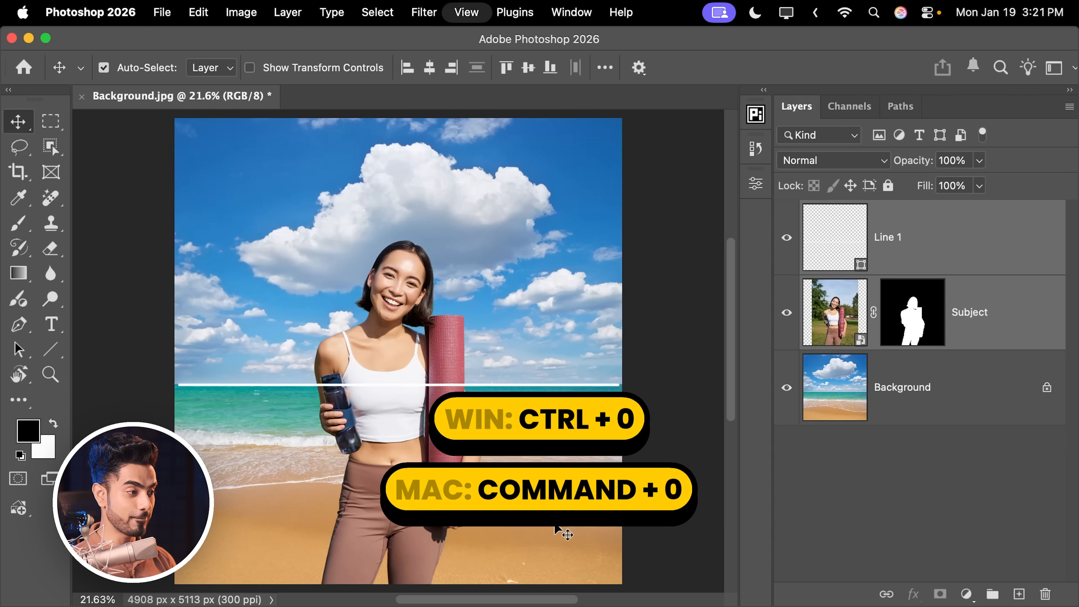
Step: Delete the horizon guide line's layer
left_click(976, 248)
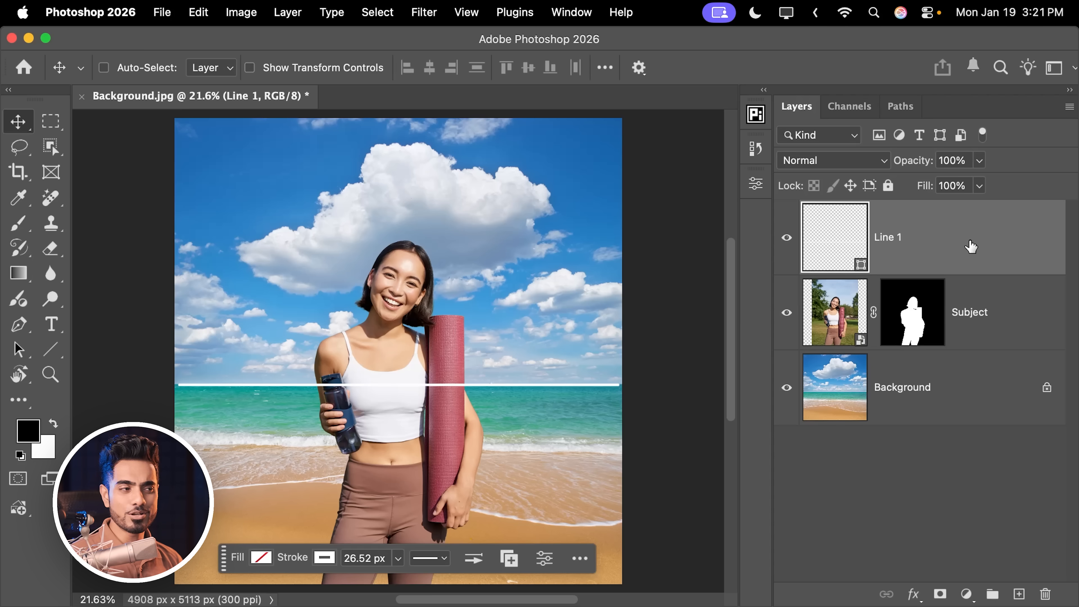
left_click(786, 238)
left_click(786, 238)
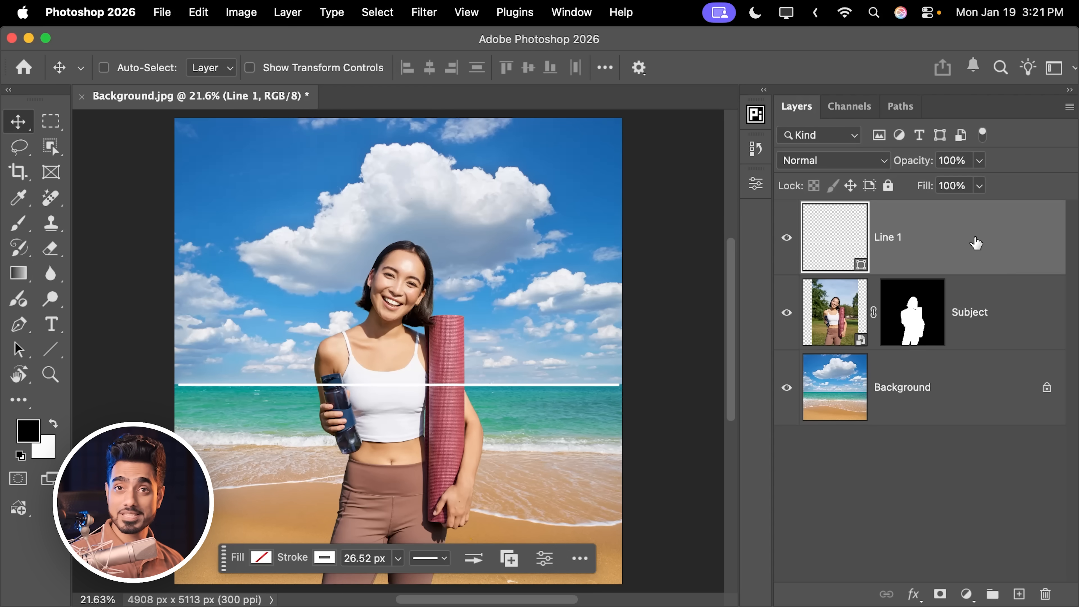
key("Delete")
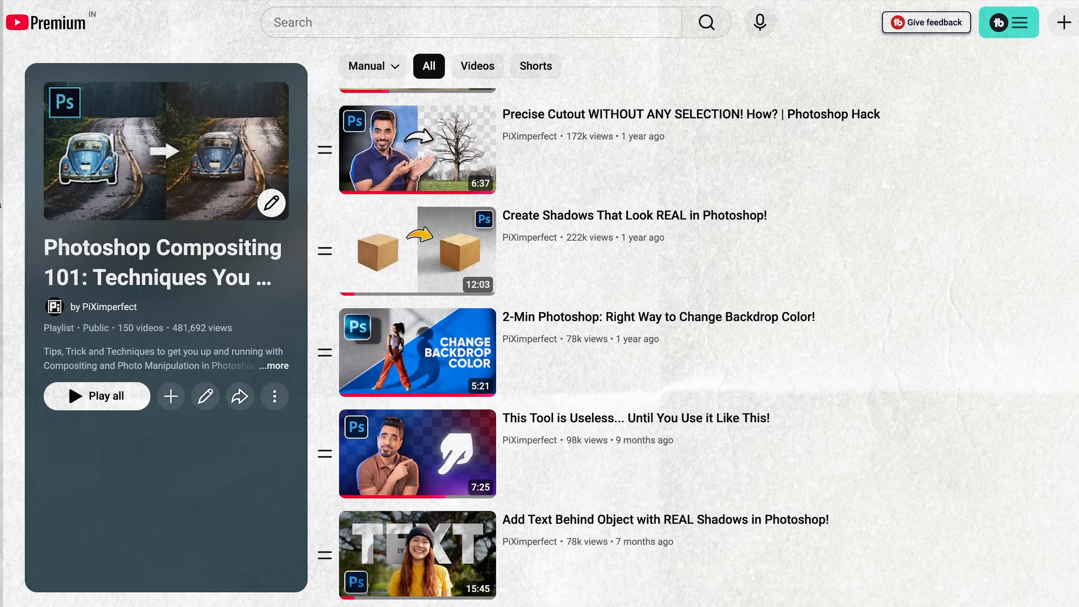
scroll(616, 340, "up", 2)
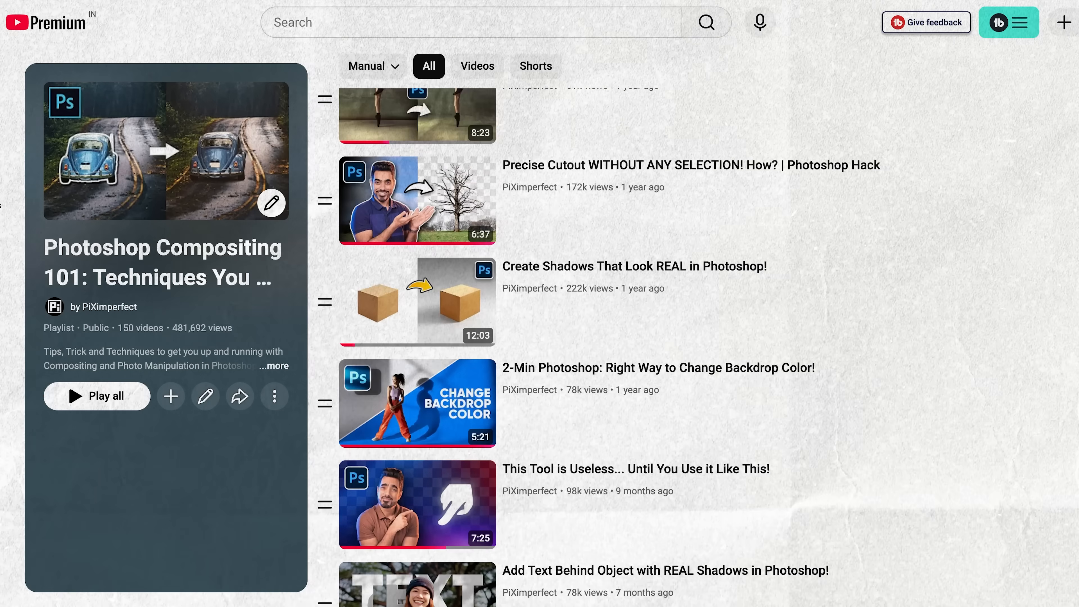
scroll(616, 340, "up", 3)
scroll(615, 340, "up", 5)
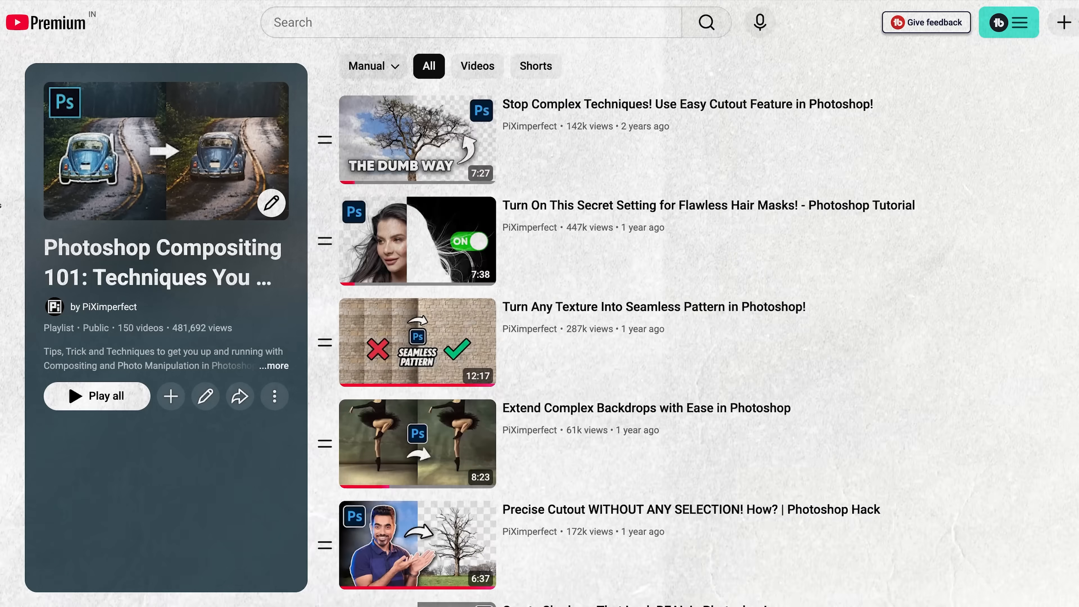
scroll(616, 340, "up", 3)
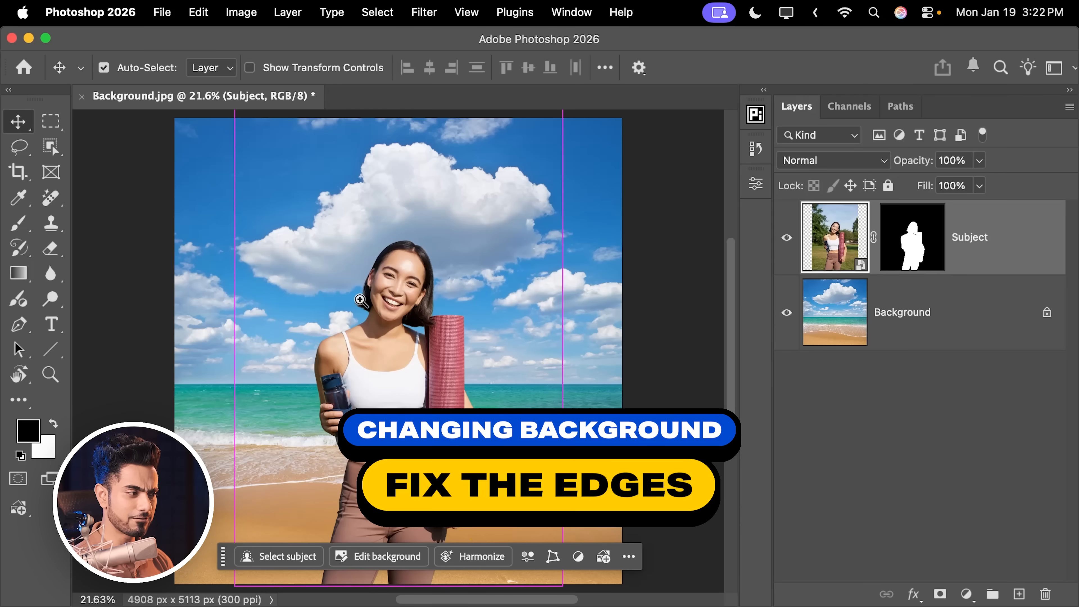
Step: Examine the cutout edges of the woman's hair up close, along the side and the top of her head
scroll(505, 255, "up", 10)
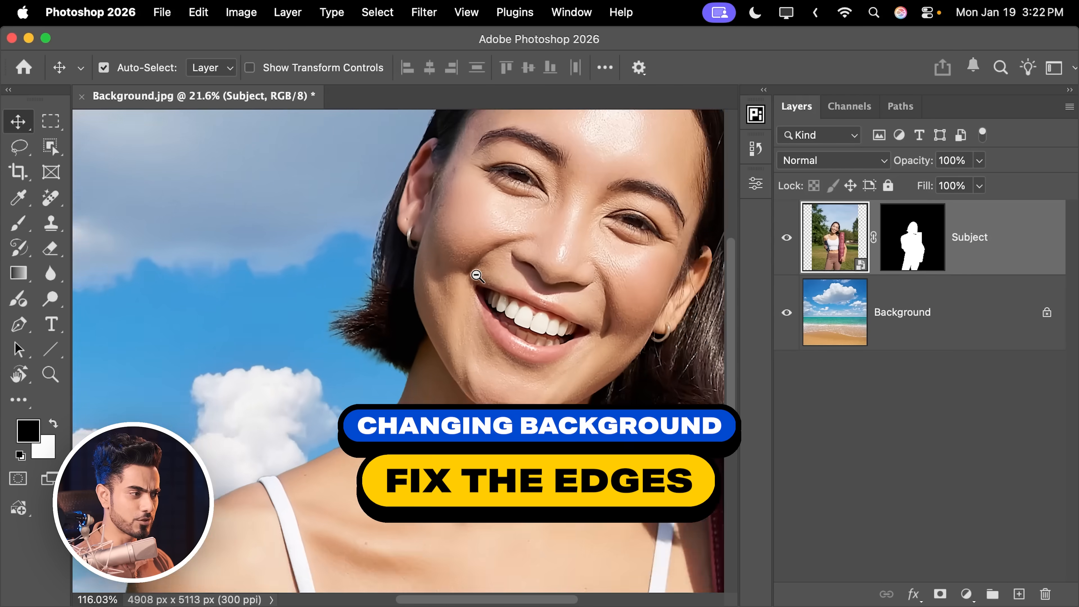
left_click_drag(348, 119, 446, 324)
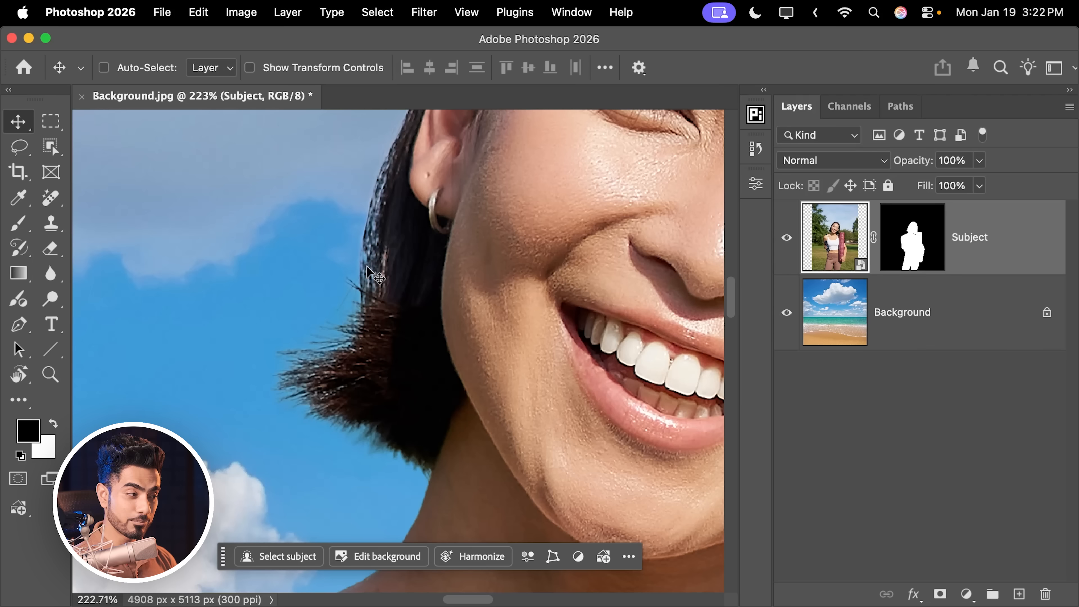
left_click_drag(389, 223, 336, 398)
left_click_drag(445, 199, 216, 500)
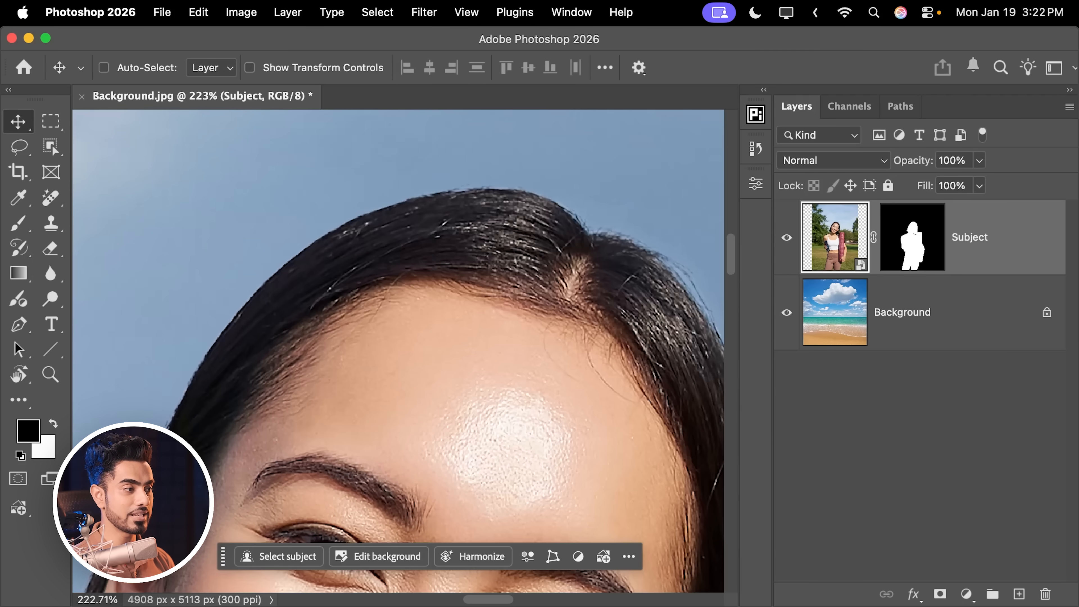
left_click_drag(506, 250, 308, 302)
mouse_move(501, 360)
left_mouse_down()
mouse_move(559, 351)
mouse_move(482, 356)
left_mouse_up()
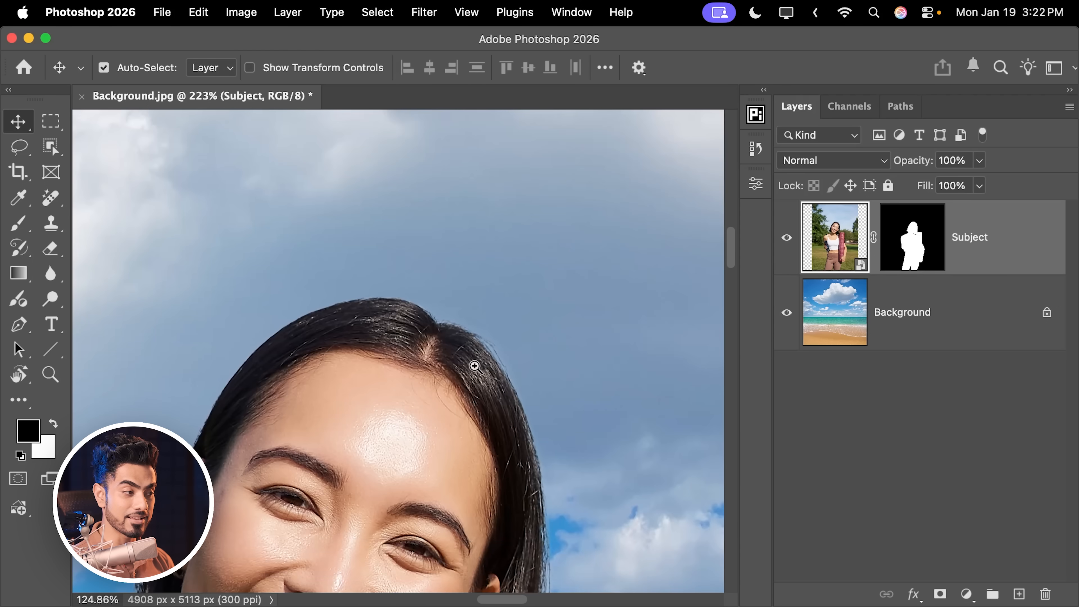
left_click_drag(351, 400, 508, 195)
left_click_drag(310, 385, 588, 368)
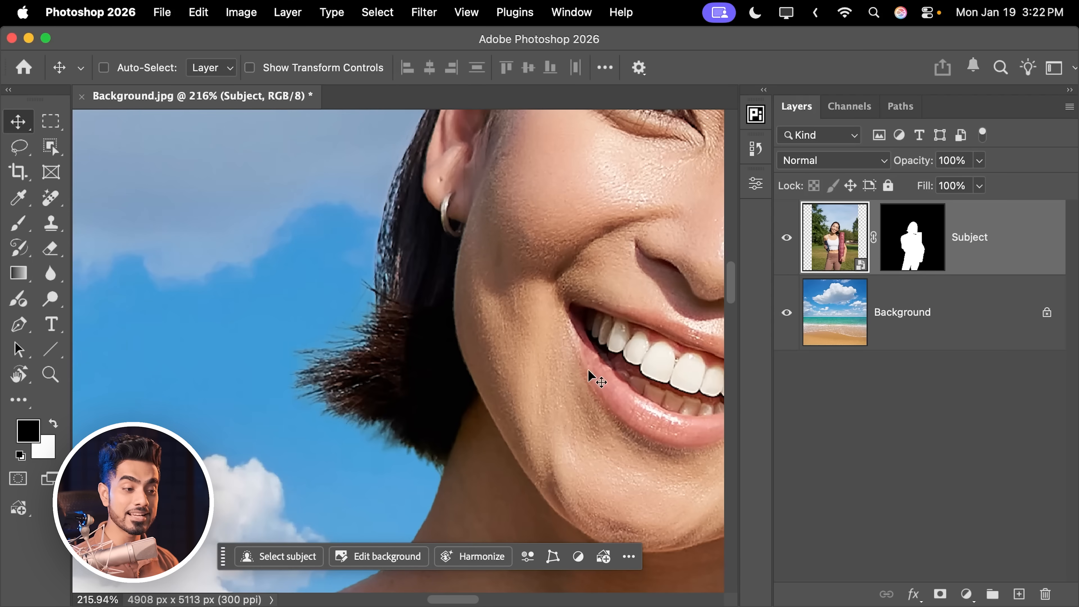
Step: Add a new empty layer above the Subject layer and sample a dark colour from the hair for the Brush tool
left_click(1019, 594)
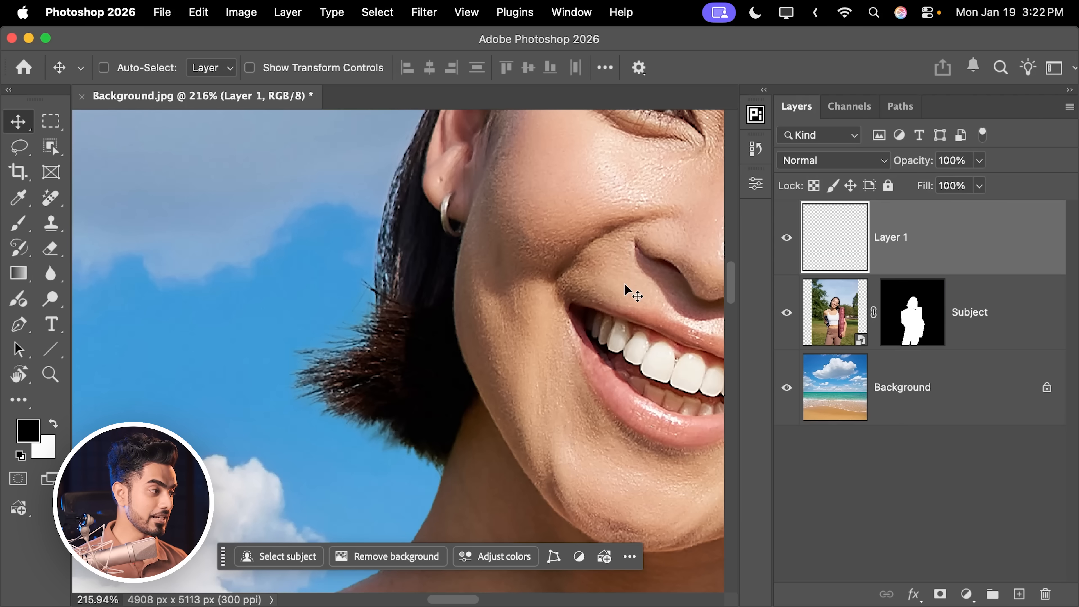
left_click(18, 222)
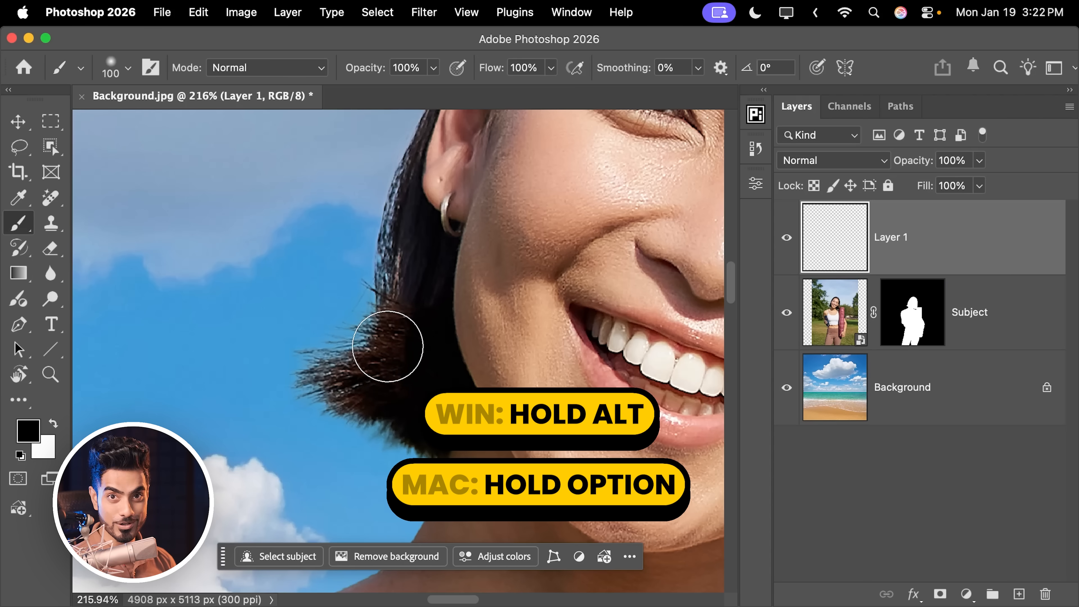
key("alt")
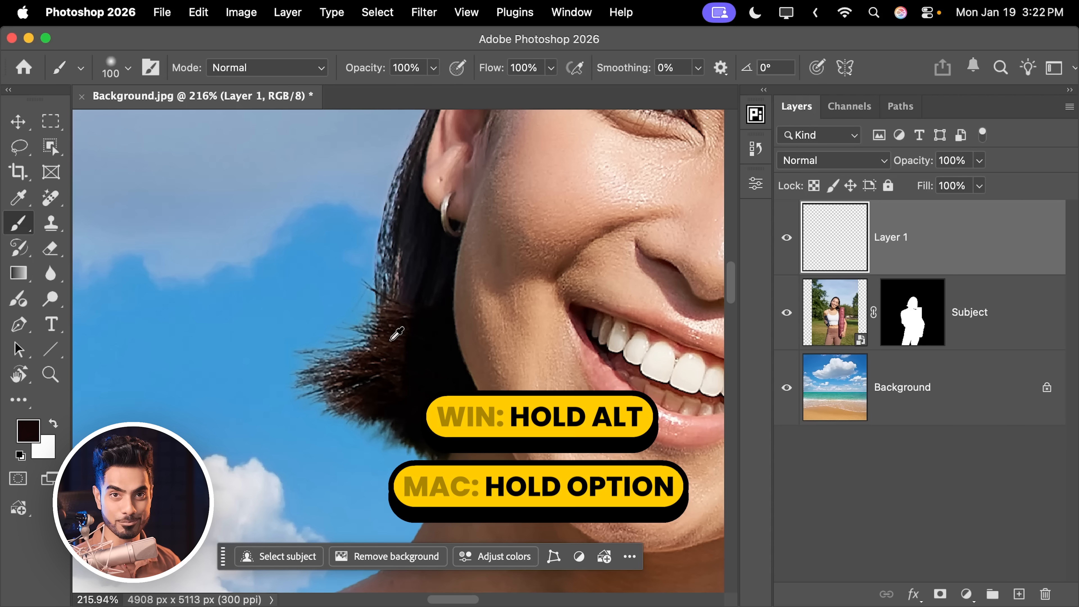
left_click(245, 267, "alt")
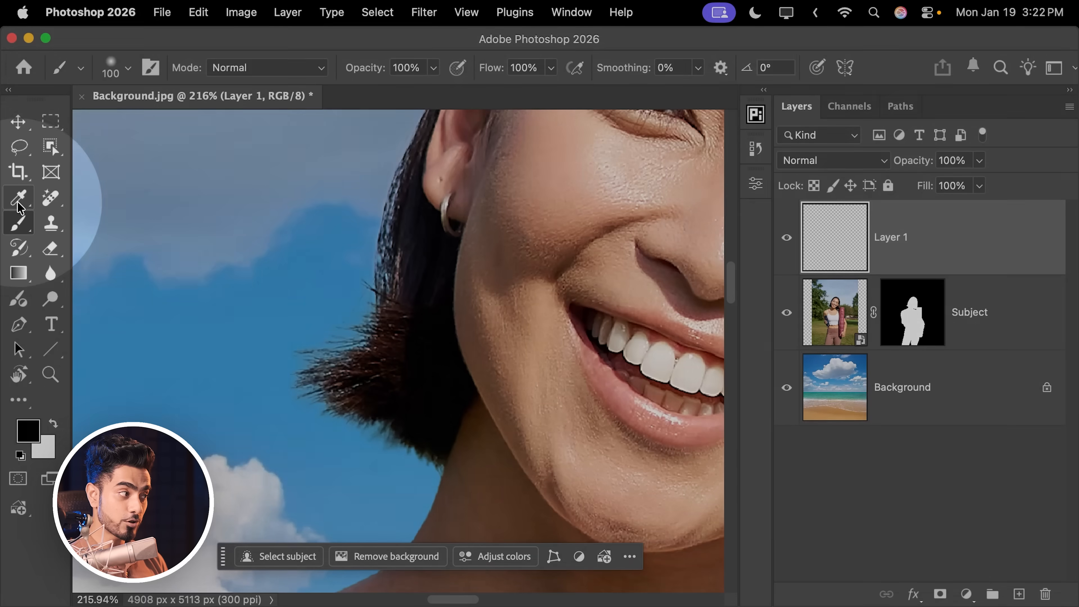
Step: Check that the Eyedropper samples All Layers, and sample the dark brown hair tone with the Brush tool
left_click(22, 208)
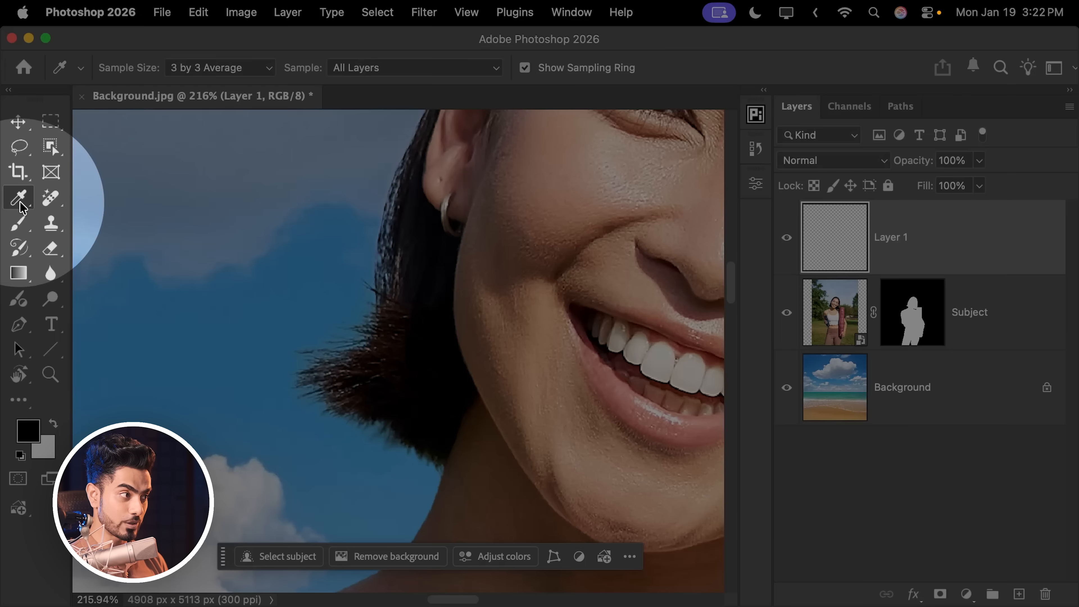
left_click(357, 68)
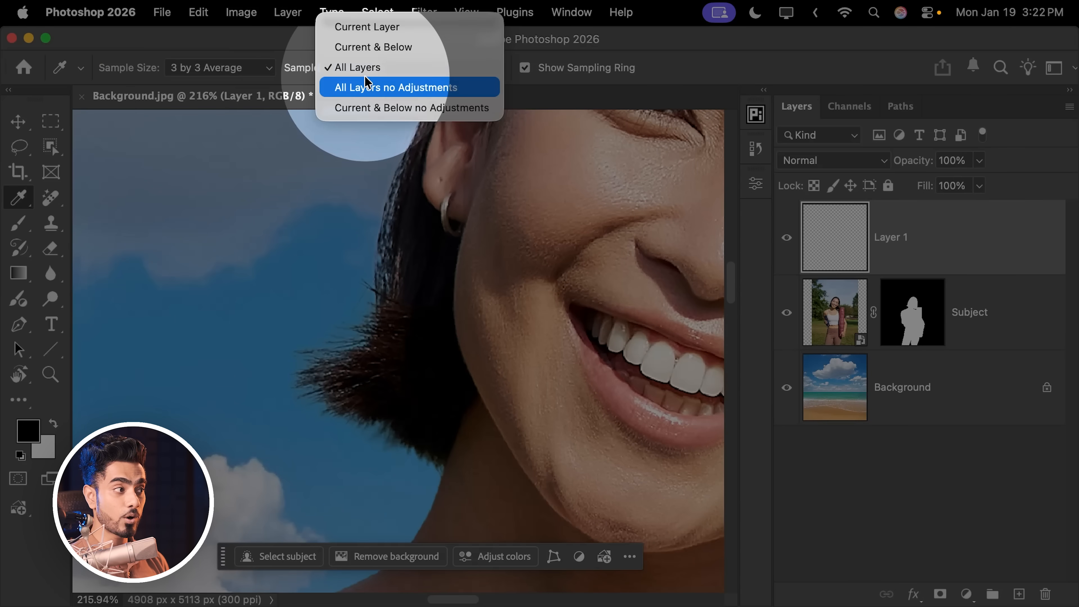
left_click(295, 41)
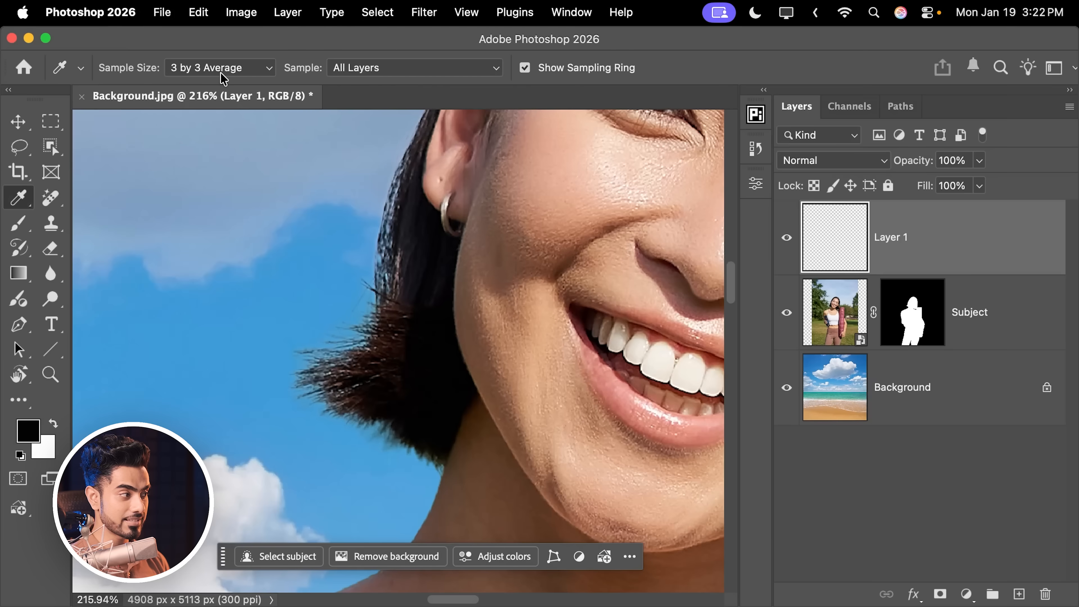
left_click(16, 232)
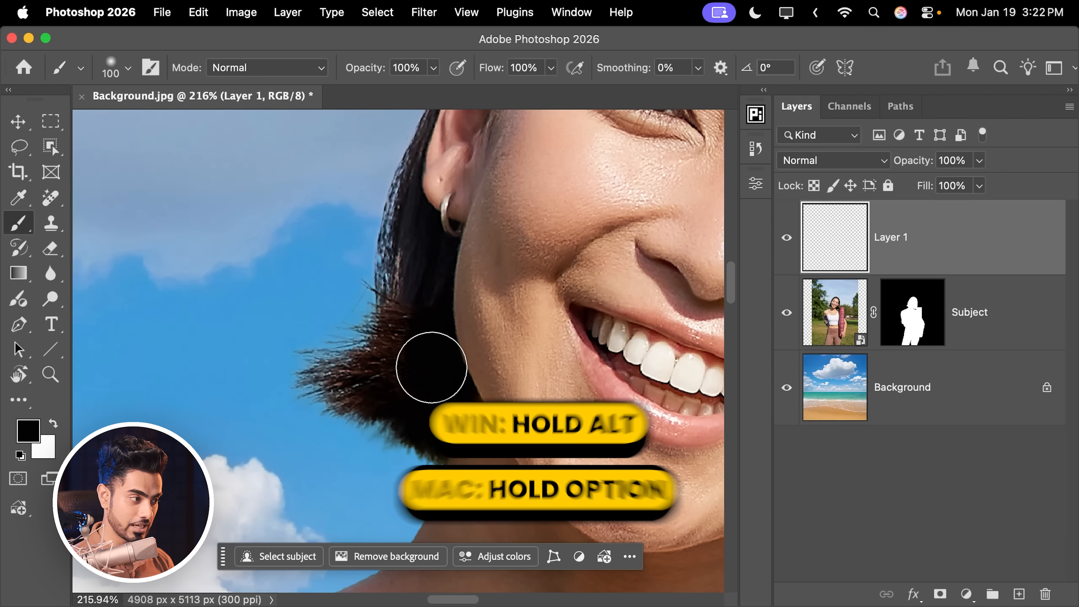
left_click(392, 359, "alt")
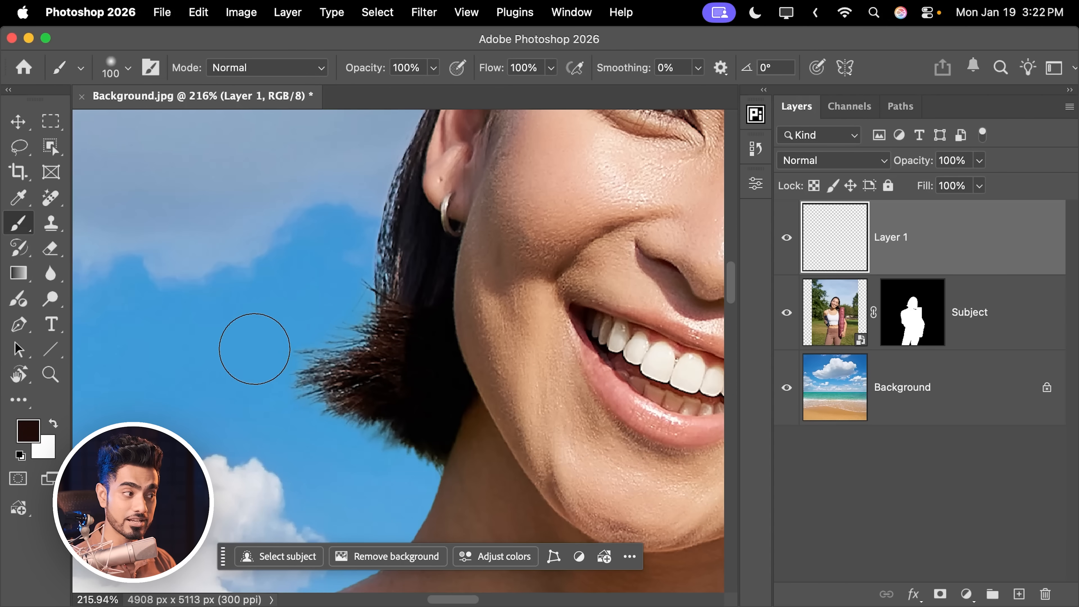
Step: Try a dark brown stroke across the hair's outer edge with the new layer clipped to Subject, and undo it
mouse_move(272, 349)
left_mouse_down()
mouse_move(337, 311)
mouse_move(269, 359)
mouse_move(244, 340)
left_mouse_up()
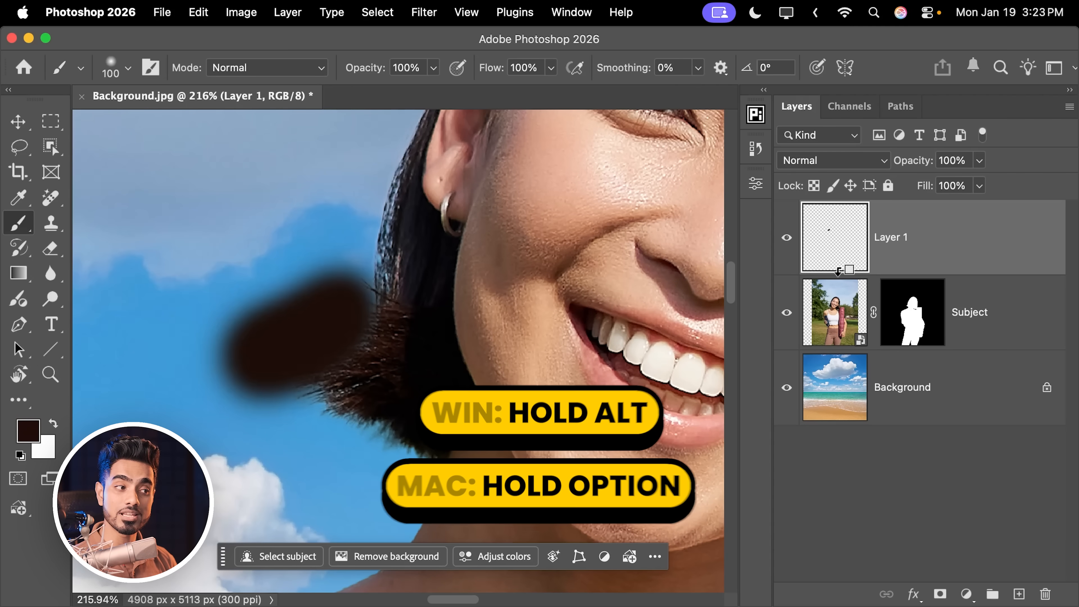
left_click(843, 272, "alt")
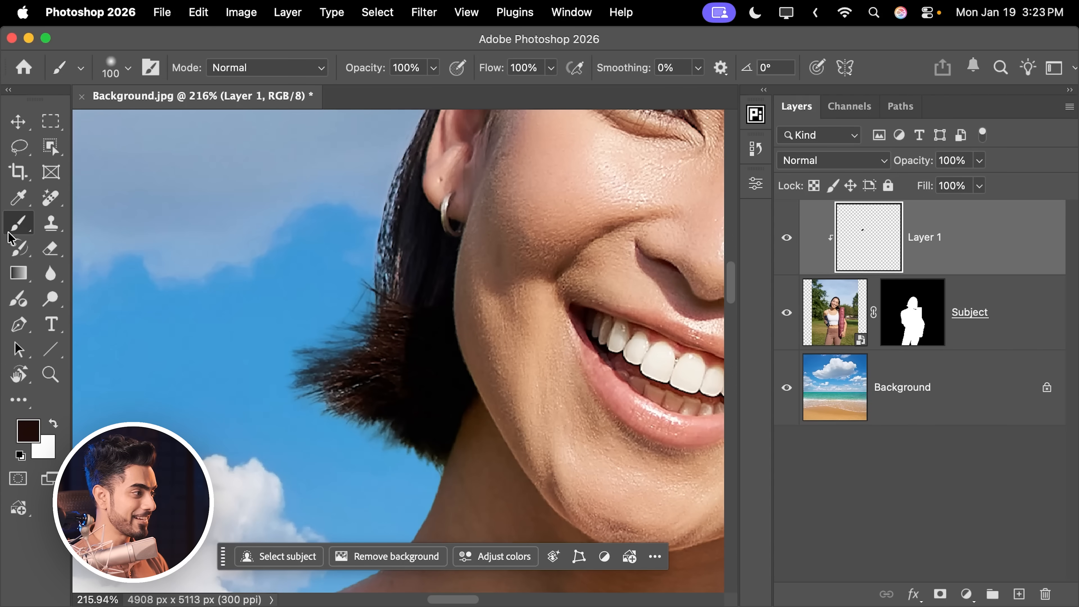
key("super+z")
key("super+z")
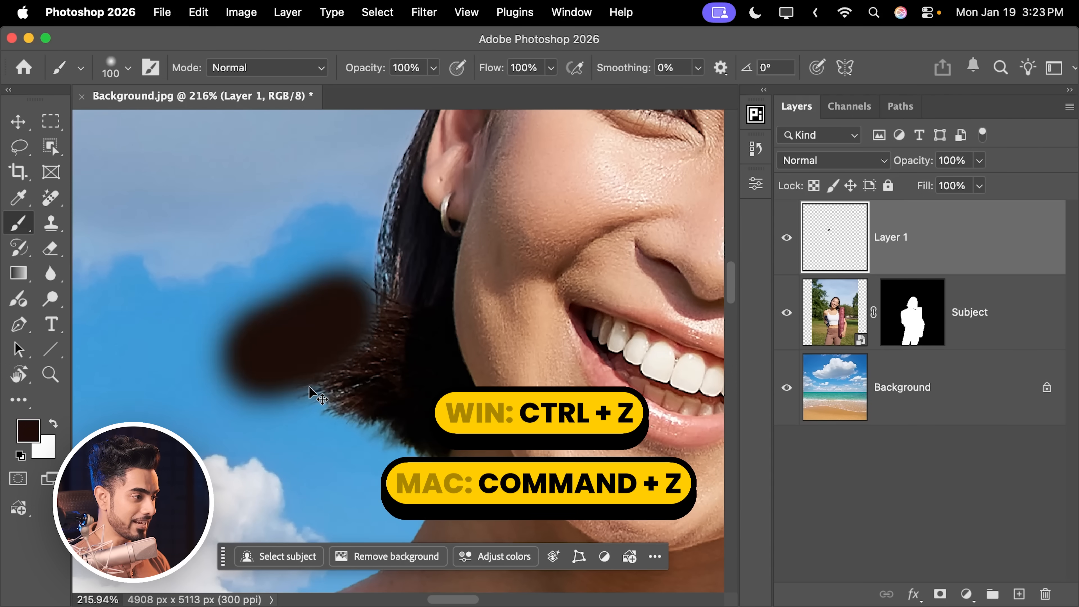
Step: Clip Layer 1 to the Subject layer and paint the dark hair colour along the fringed edge beside the cheek and ear
left_click(852, 273, "alt")
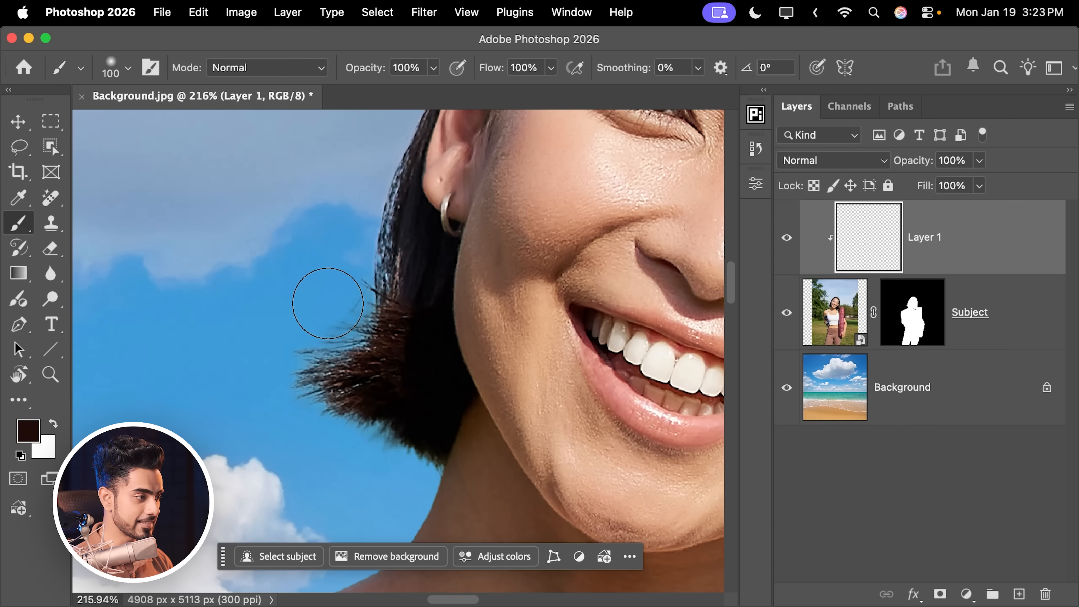
scroll(281, 367, "down", 2)
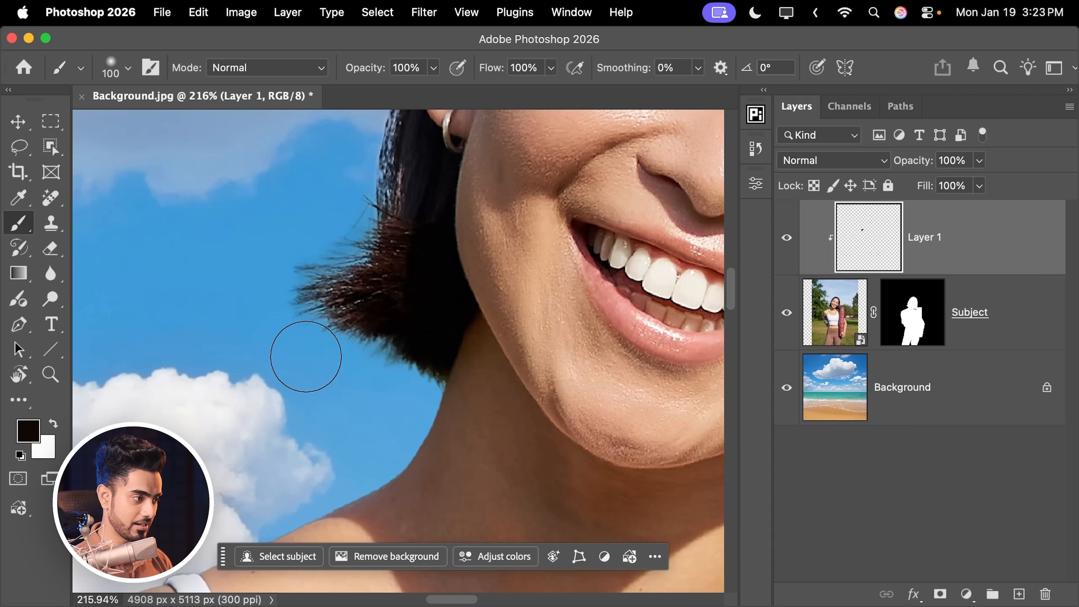
key("bracketright")
key("bracketright")
key("bracketright")
key("bracketright")
key("bracketright")
key("bracketleft")
key("bracketleft")
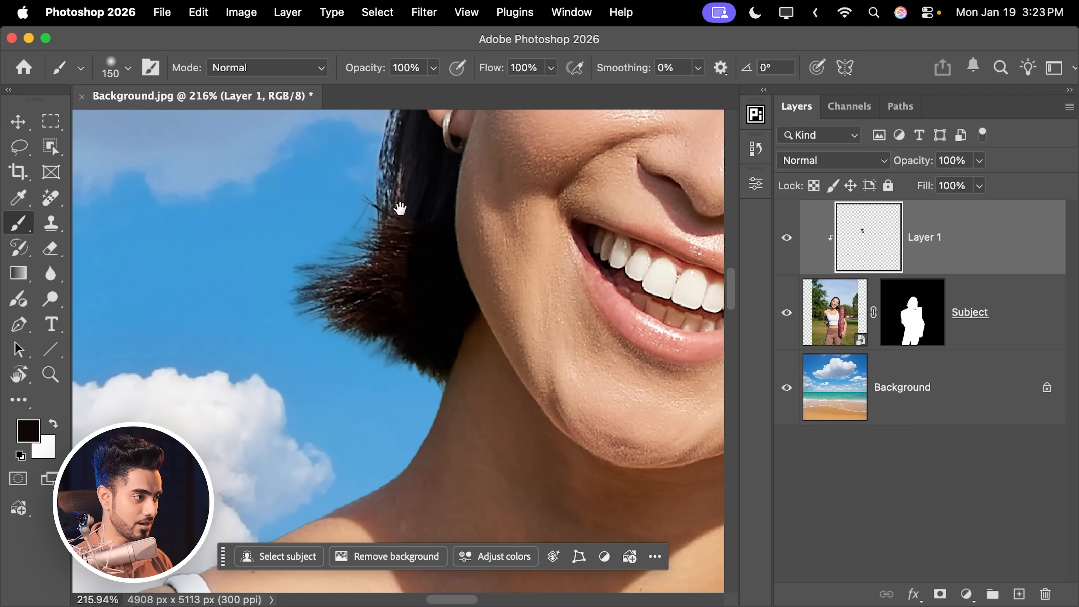
key("bracketleft")
mouse_move(400, 208)
left_mouse_down()
mouse_move(349, 431)
mouse_move(311, 276)
mouse_move(345, 210)
left_mouse_up()
left_click_drag(352, 207, 245, 372)
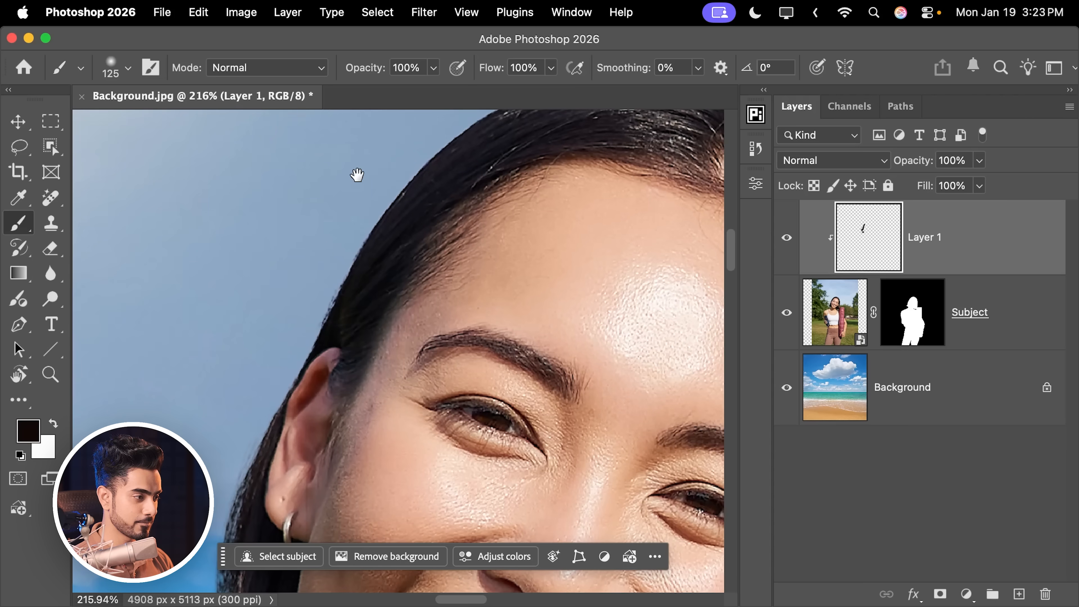
Step: Paint the dark hair colour along the hair edge over the top of the head and down the other side
left_click_drag(357, 174, 281, 300)
mouse_move(274, 277)
left_mouse_down()
mouse_move(357, 200)
mouse_move(429, 174)
left_mouse_up()
left_click_drag(479, 178, 390, 202)
mouse_move(393, 196)
left_mouse_down()
mouse_move(455, 183)
mouse_move(540, 187)
left_mouse_up()
left_click_drag(590, 212, 451, 175)
left_click_drag(451, 169, 578, 253)
mouse_move(592, 268)
left_mouse_down()
mouse_move(532, 213)
mouse_move(556, 260)
mouse_move(526, 165)
left_mouse_up()
left_click_drag(525, 170, 547, 352)
mouse_move(560, 369)
left_mouse_down()
mouse_move(541, 244)
mouse_move(539, 388)
mouse_move(535, 330)
left_mouse_up()
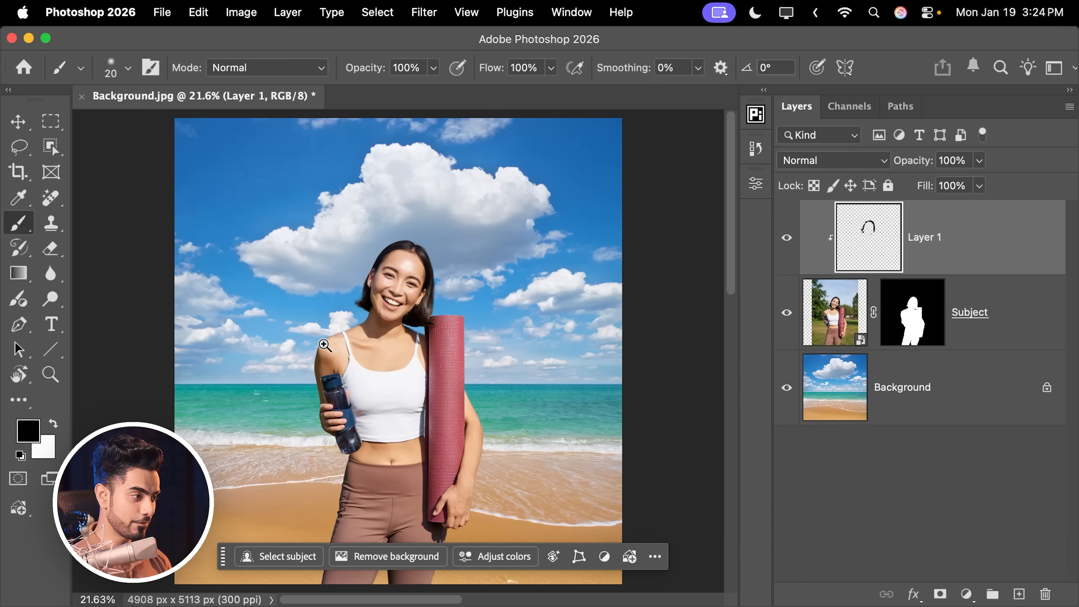
Step: Choose the Smudge tool and target the Subject layer's mask for refining the shoulder edge
scroll(460, 294, "up", 10)
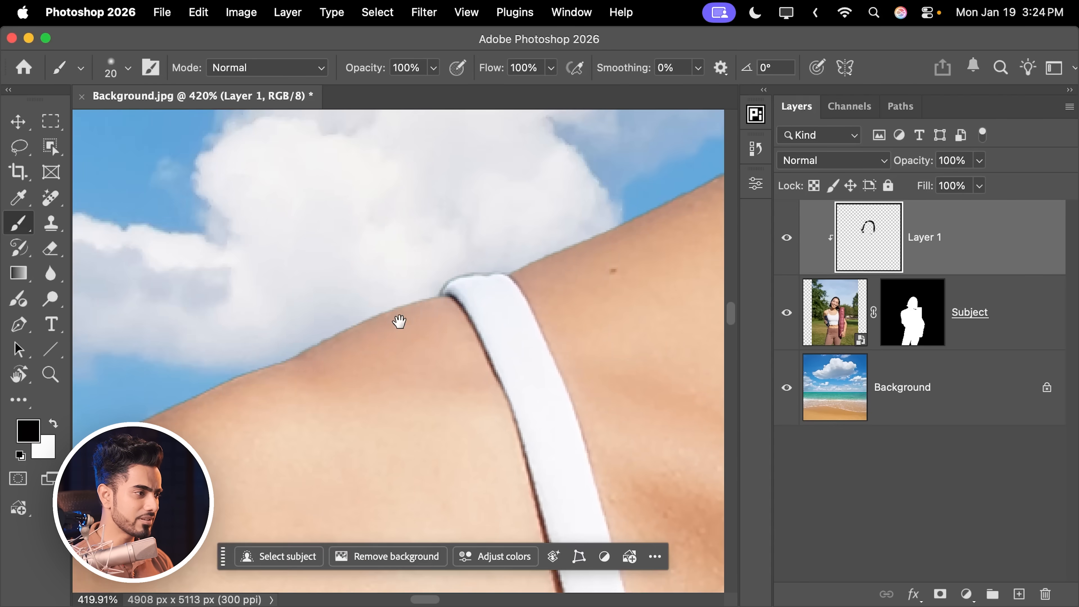
left_click_drag(509, 267, 318, 372)
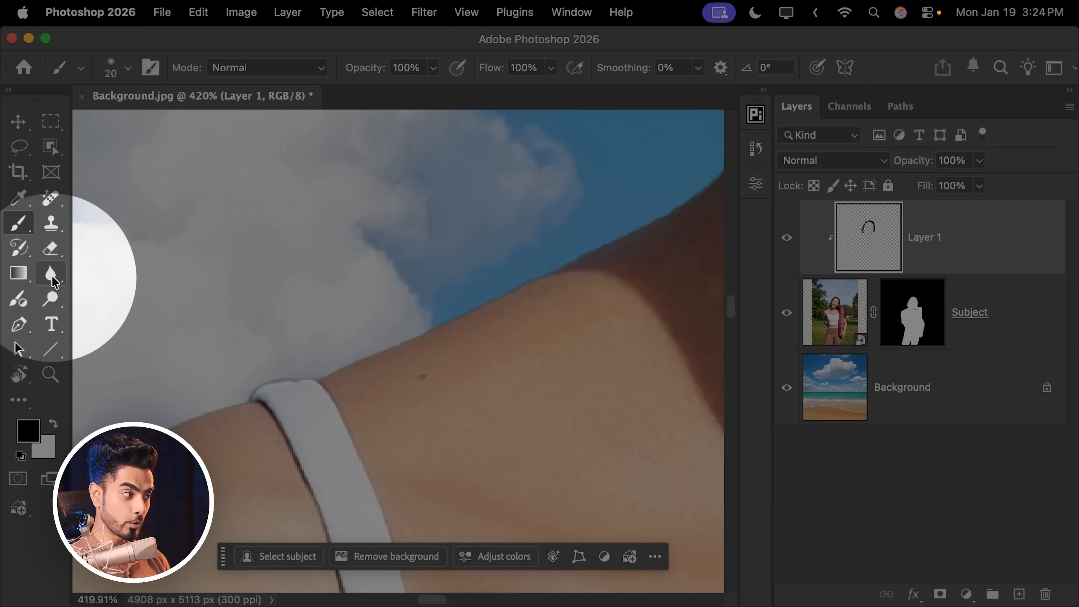
left_click(51, 273)
left_click(115, 308)
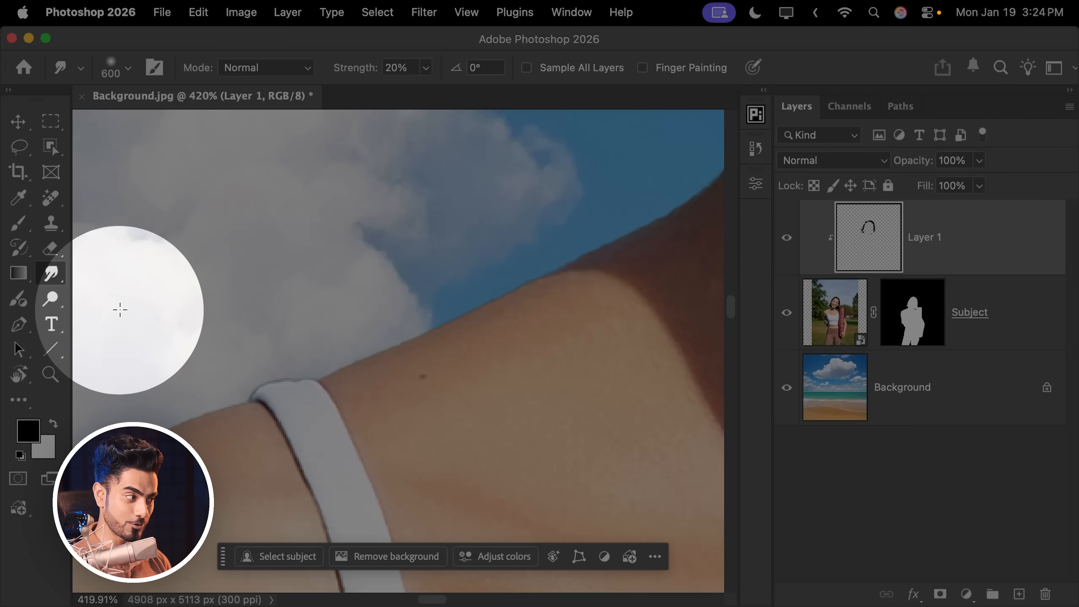
left_click(916, 321)
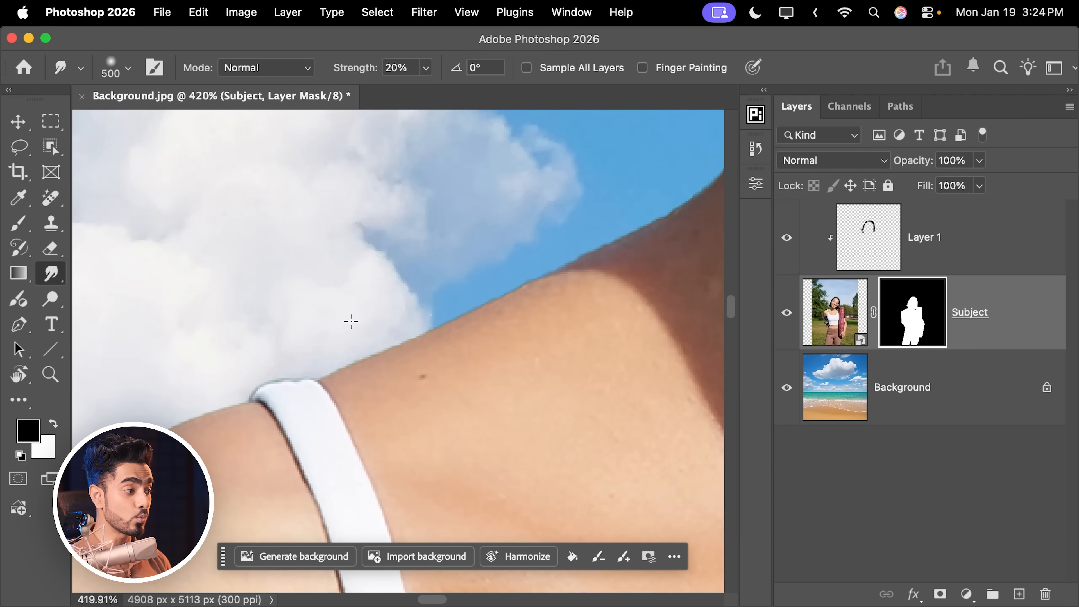
Step: Smudge the Subject mask along the neck and shoulder edge with a soft brush of 300 px
key("bracketleft")
key("bracketleft")
key("bracketleft")
key("bracketleft")
key("bracketleft")
key("bracketleft")
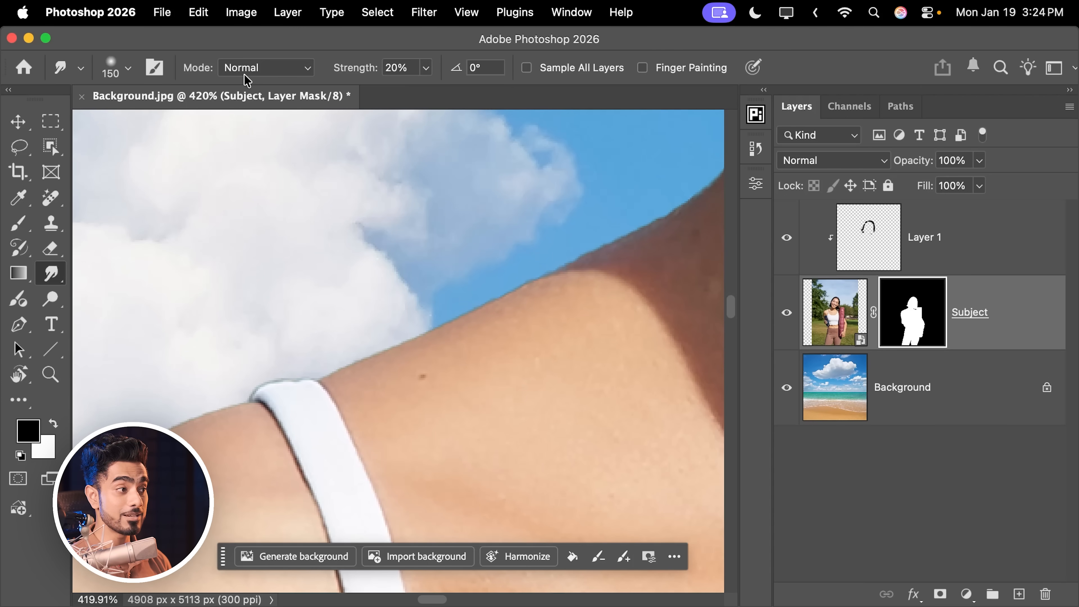
key("bracketright")
key("bracketright")
key("bracketright")
key("bracketright")
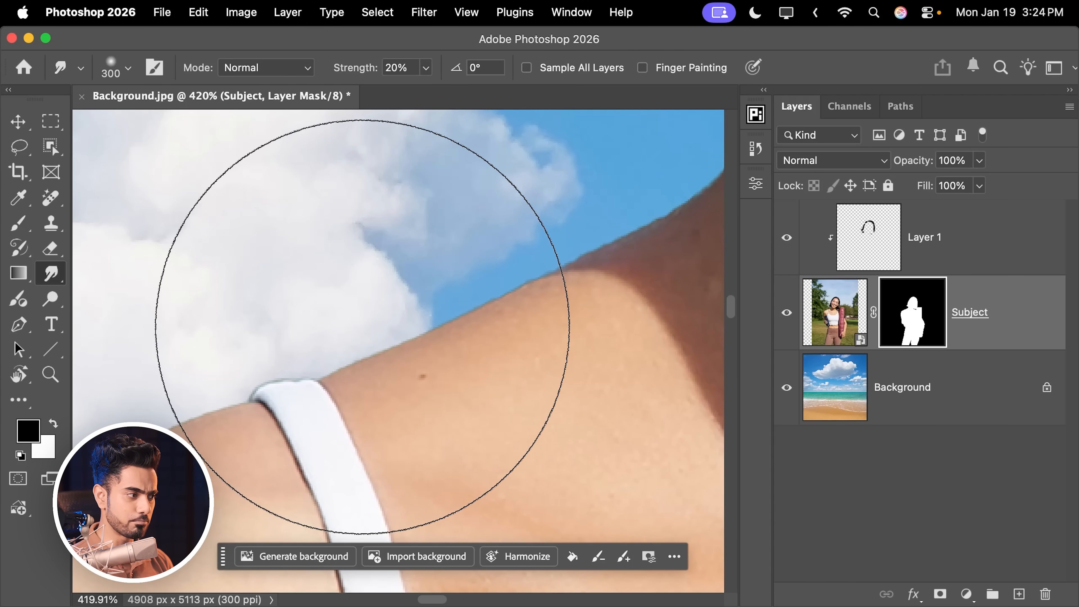
scroll(419, 306, "down", 3)
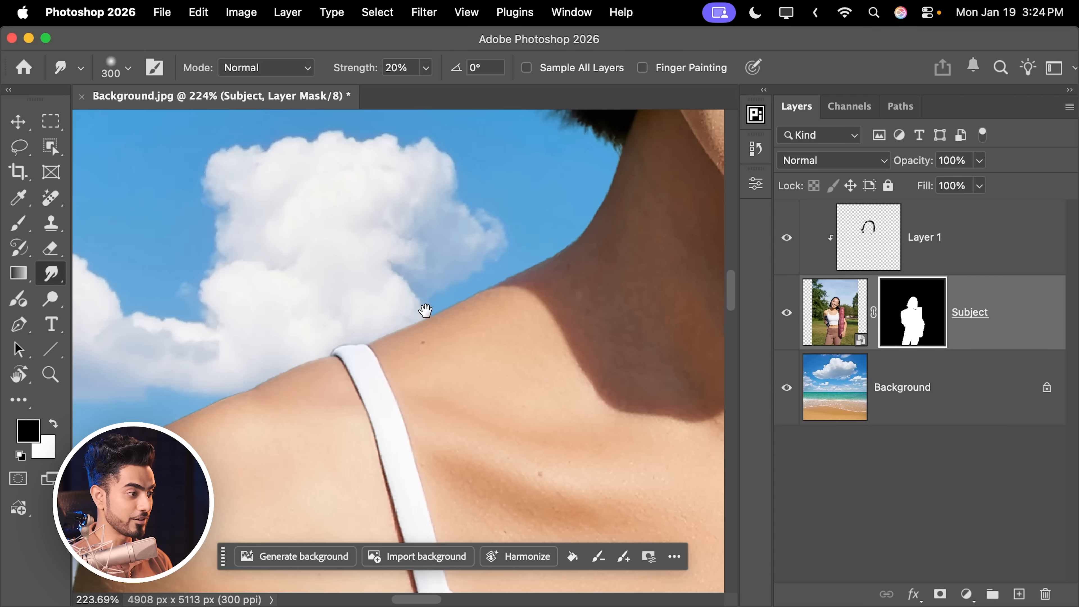
key("bracketright")
key("bracketleft")
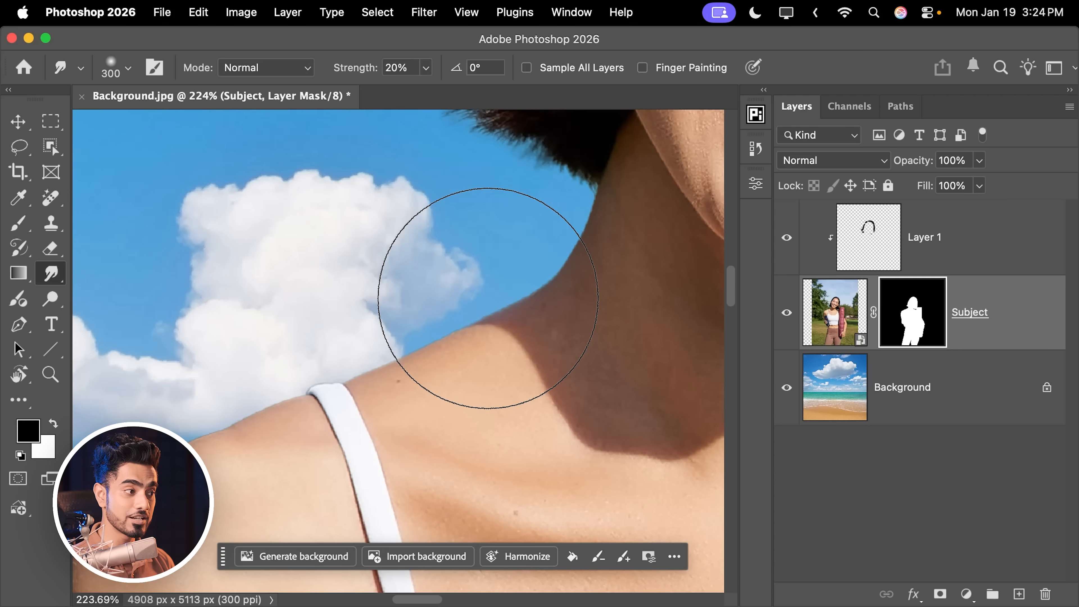
left_click_drag(209, 459, 404, 301)
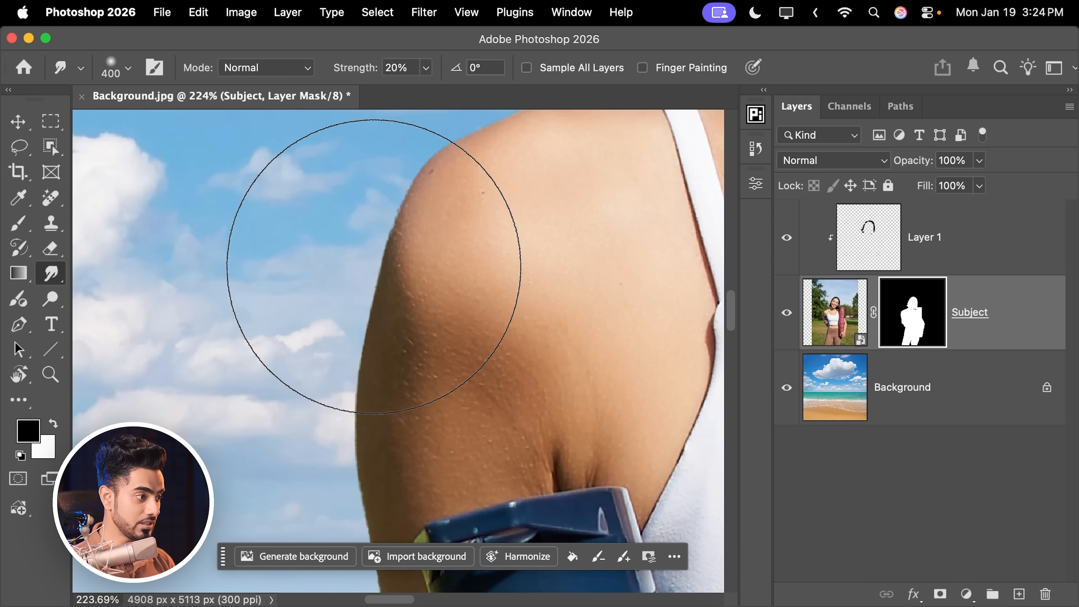
Step: Smudge the Subject mask along the outer edge of the arm, the hand holding the bottle and the leggings
scroll(393, 367, "down", 10)
scroll(398, 319, "down", 10)
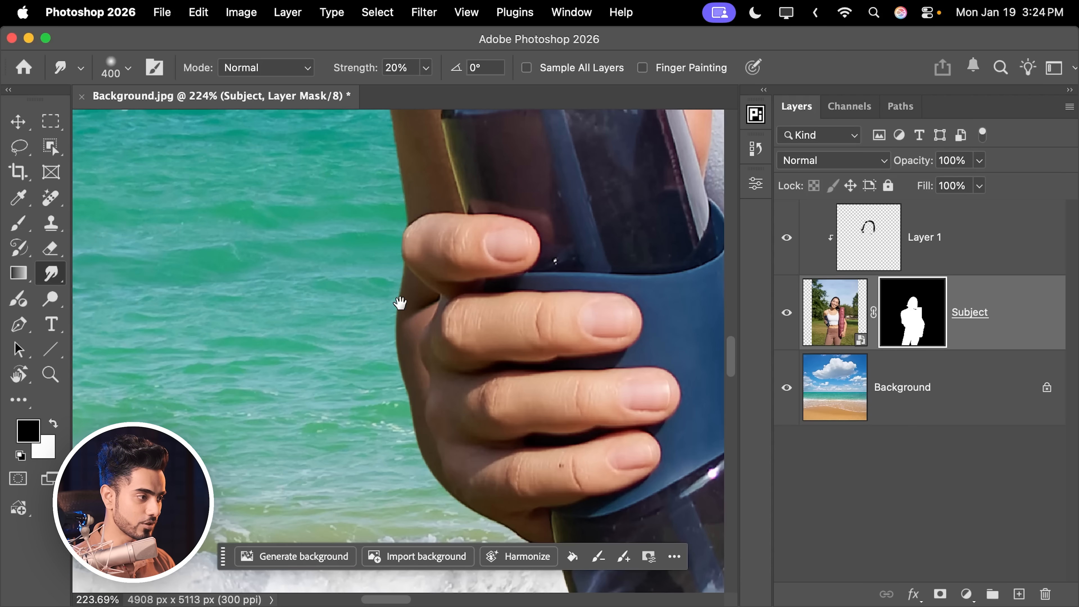
scroll(419, 224, "down", 8)
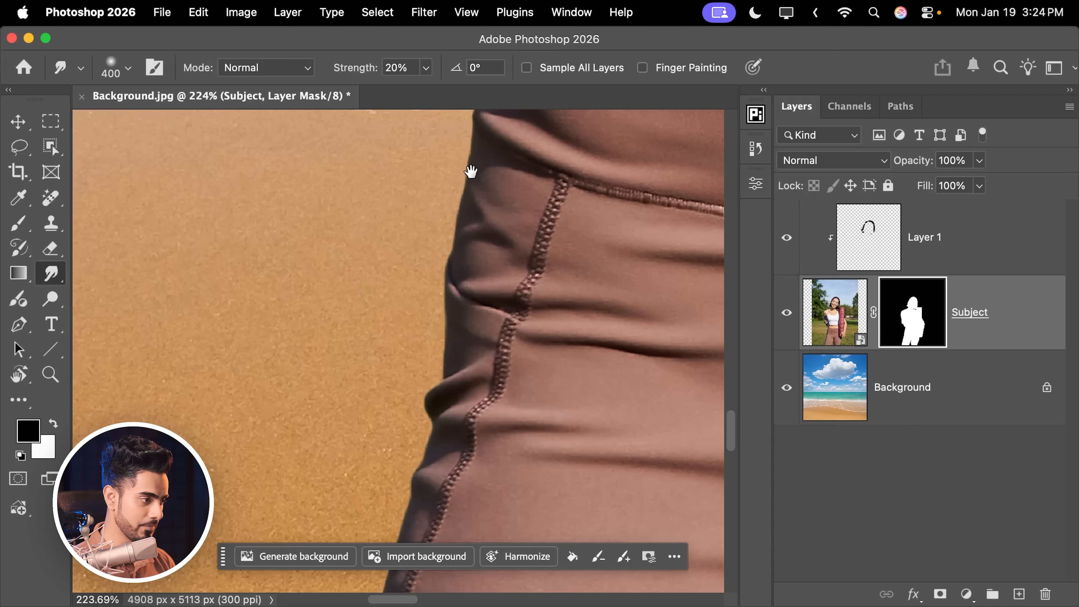
scroll(496, 222, "down", 3)
scroll(479, 277, "down", 2)
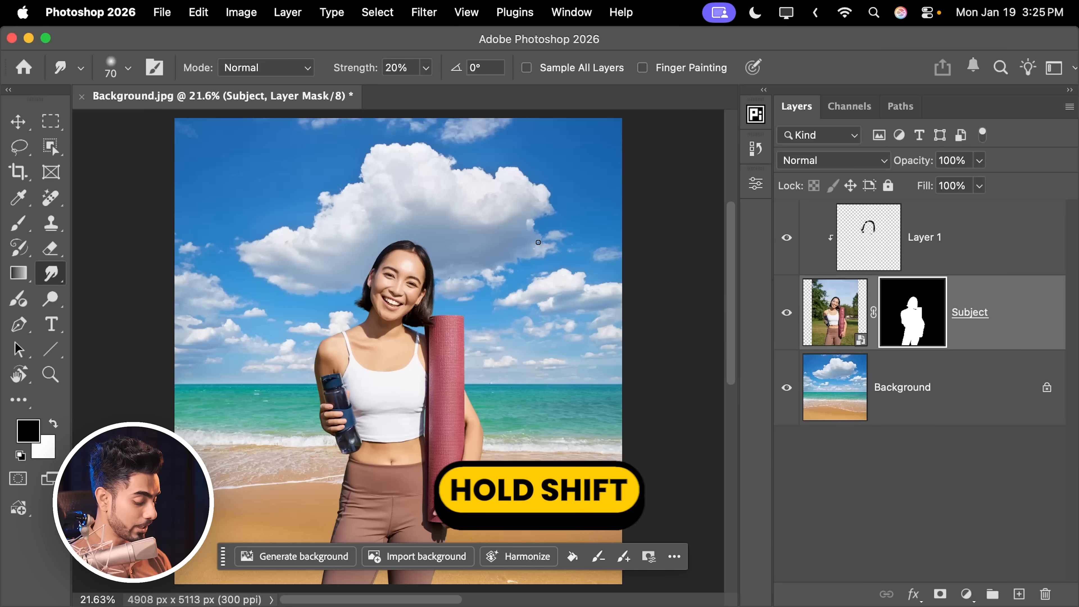
Step: Disable the Subject mask to compare with the original photo, and re-enable it
left_click(918, 319, "shift")
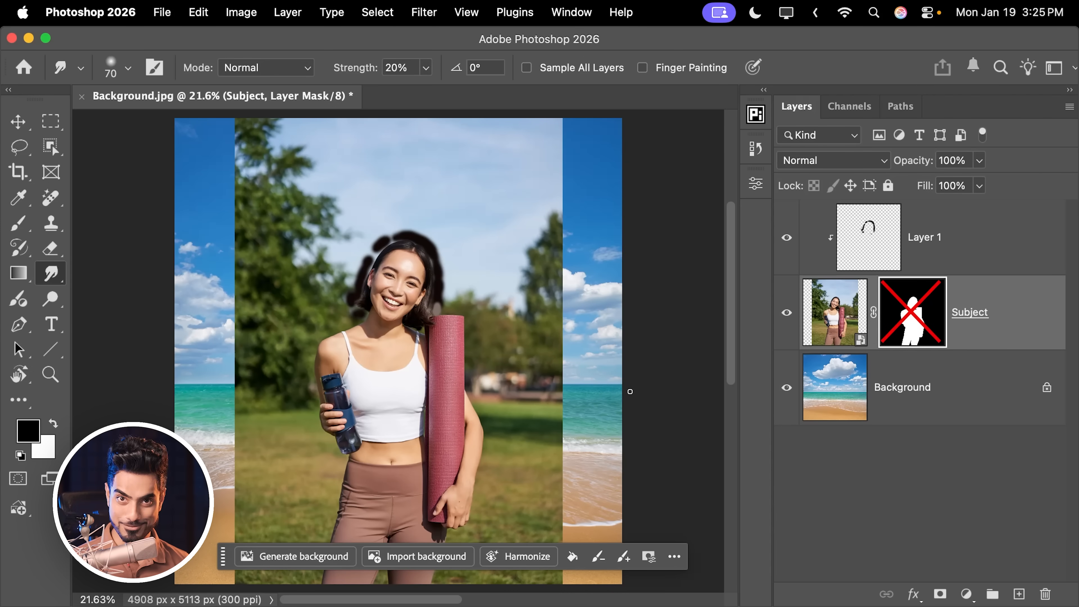
left_click(920, 332, "shift")
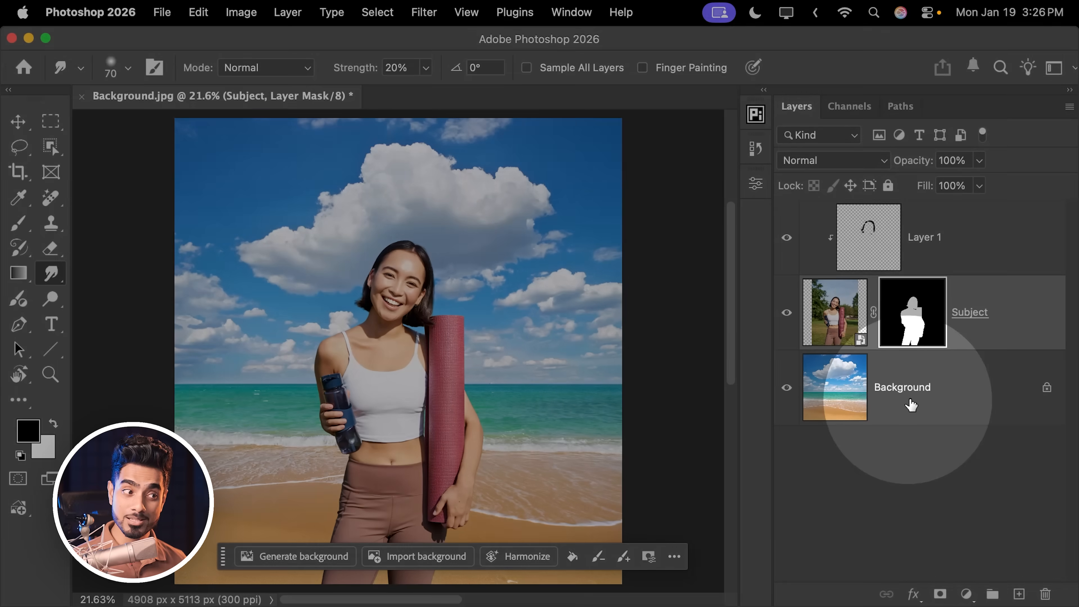
Step: Convert the beach Background layer for smart filters
left_click(919, 406)
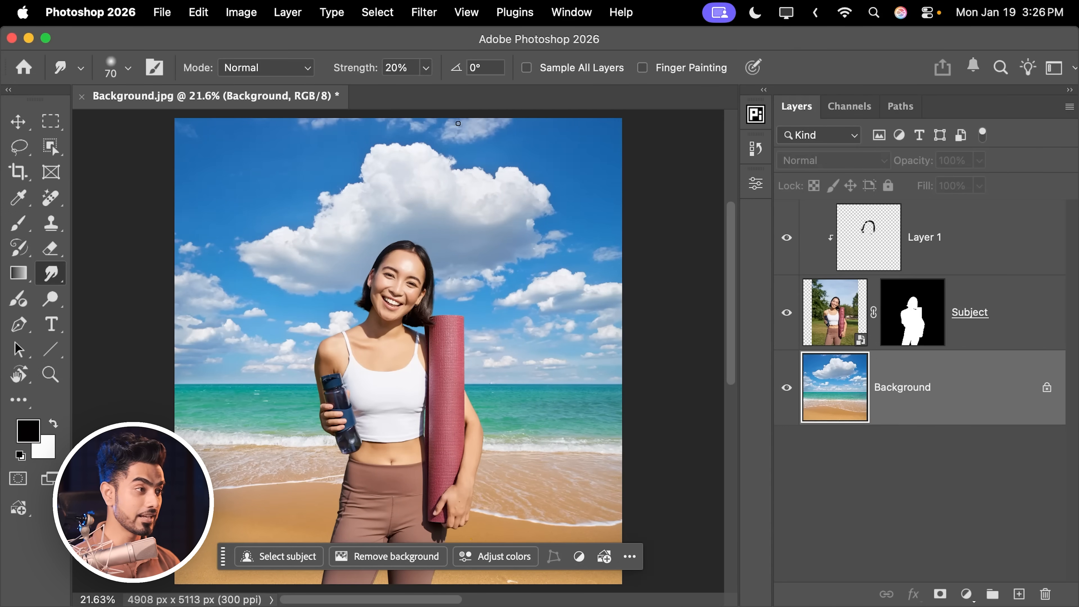
left_click(419, 13)
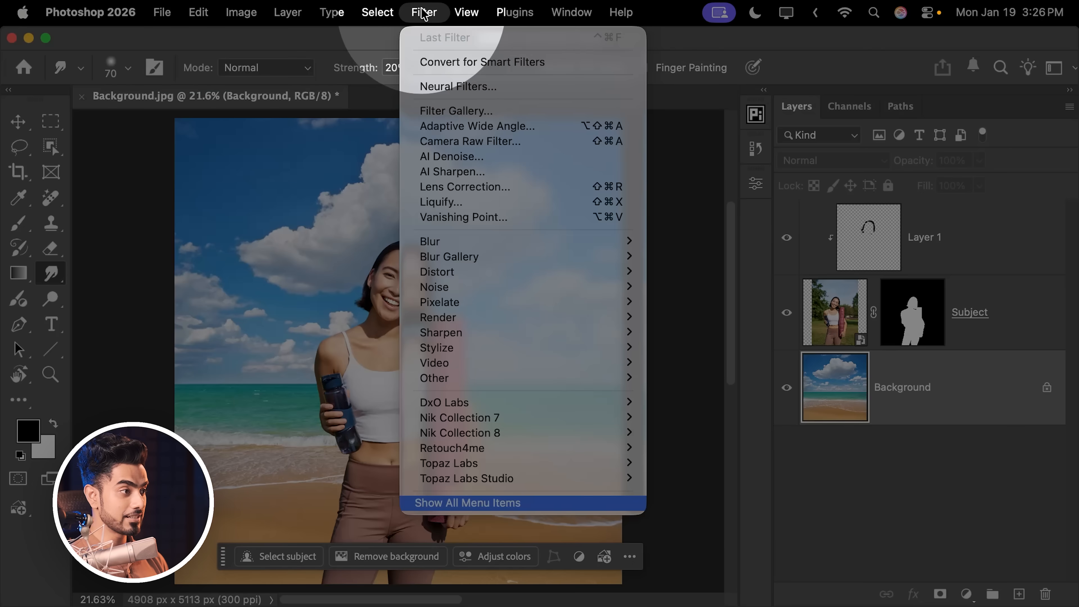
left_click(474, 61)
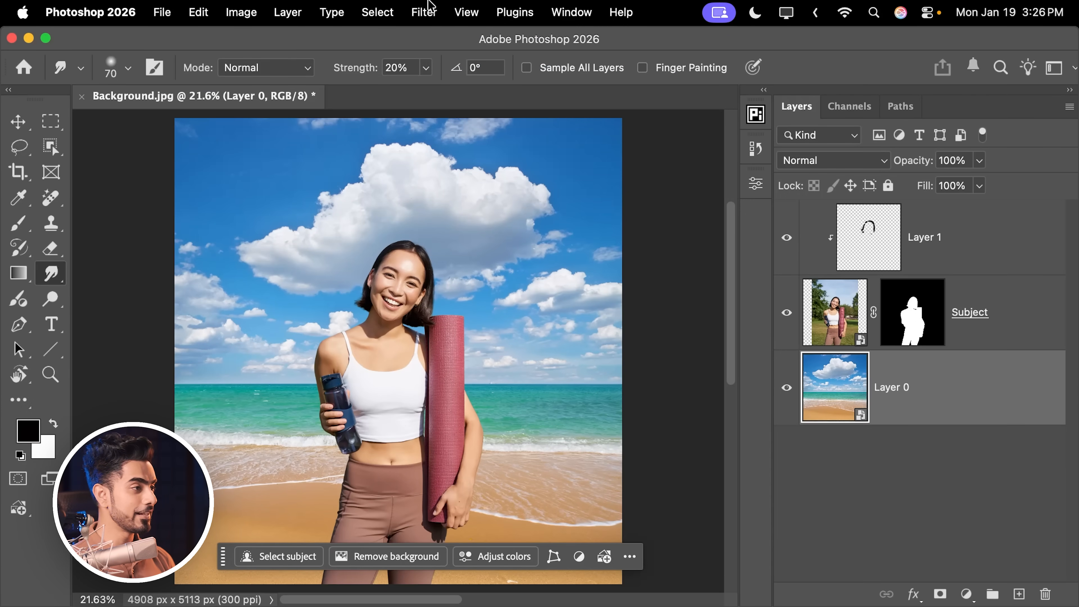
Step: Start a Tilt-Shift blur on the beach layer with a blur strength of 99 px
left_click(427, 13)
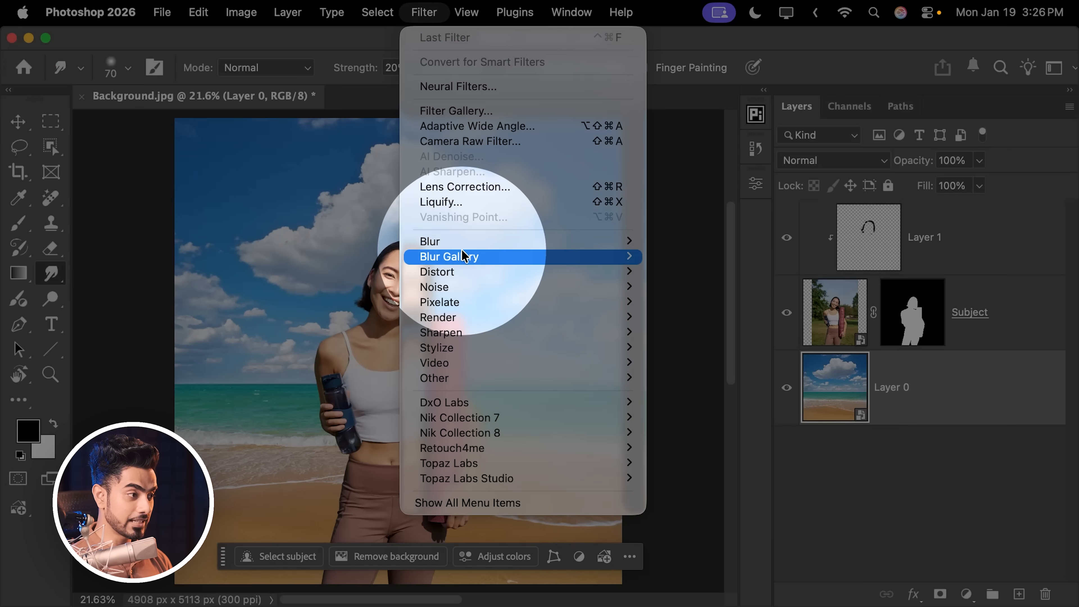
mouse_move(464, 256)
left_click(693, 284)
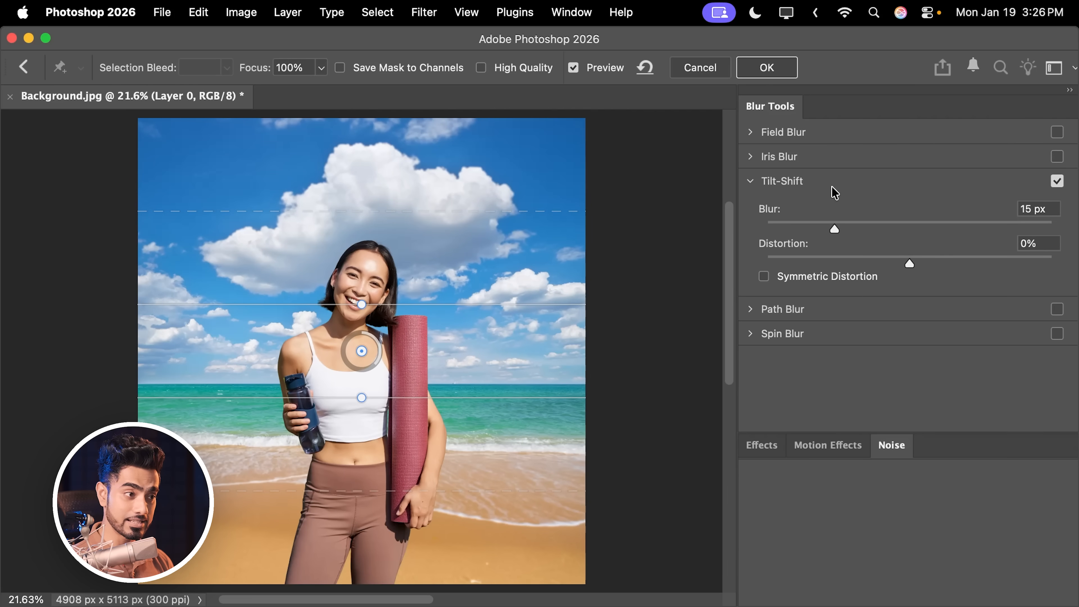
left_click_drag(837, 227, 1052, 228)
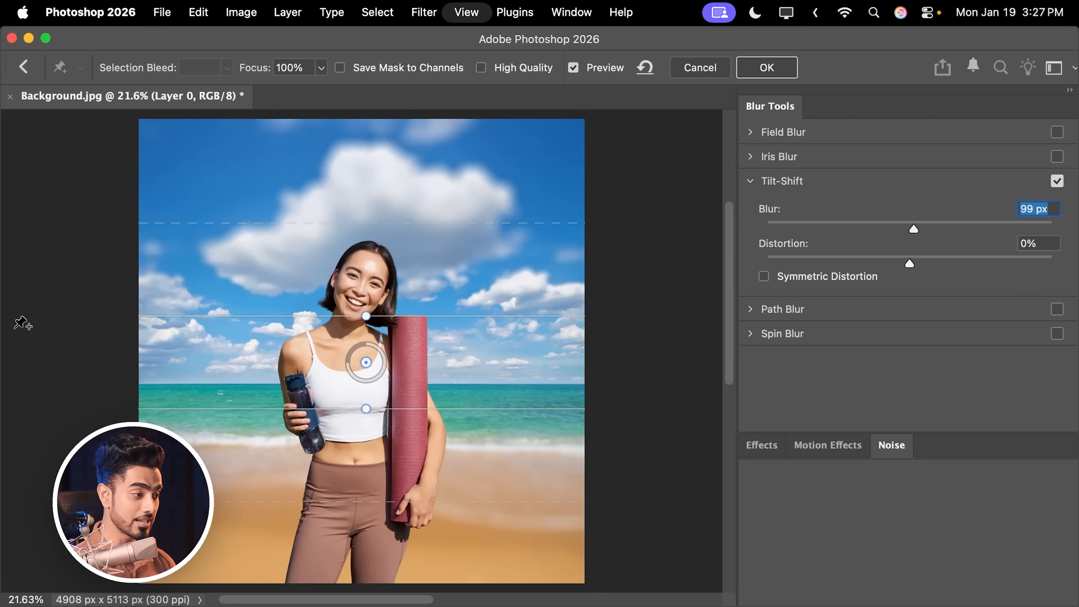
Step: Move the Tilt-Shift focus centre straight down below the canvas, bringing its upper dashed line near the horizon
key("super+minus")
key("super+minus")
key("super+minus")
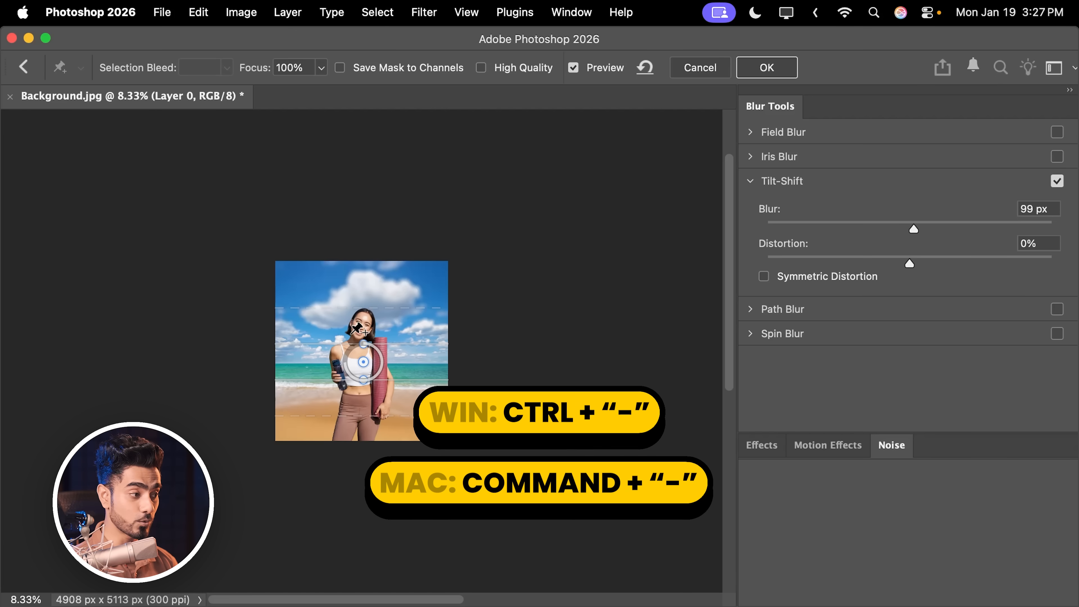
key("super+minus")
key("super+equal")
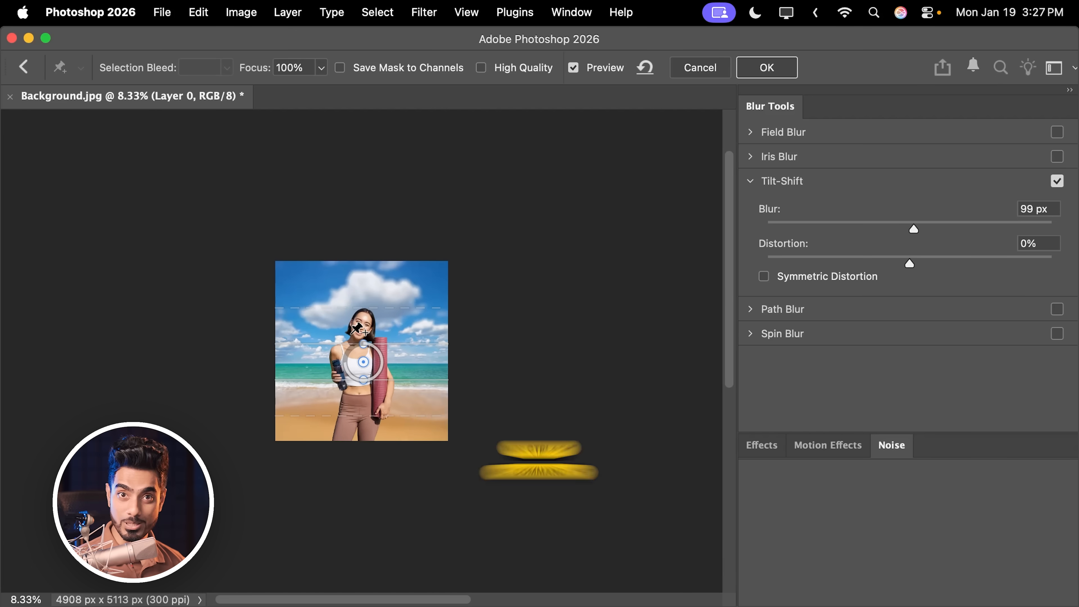
key("super+equal")
key("super+minus")
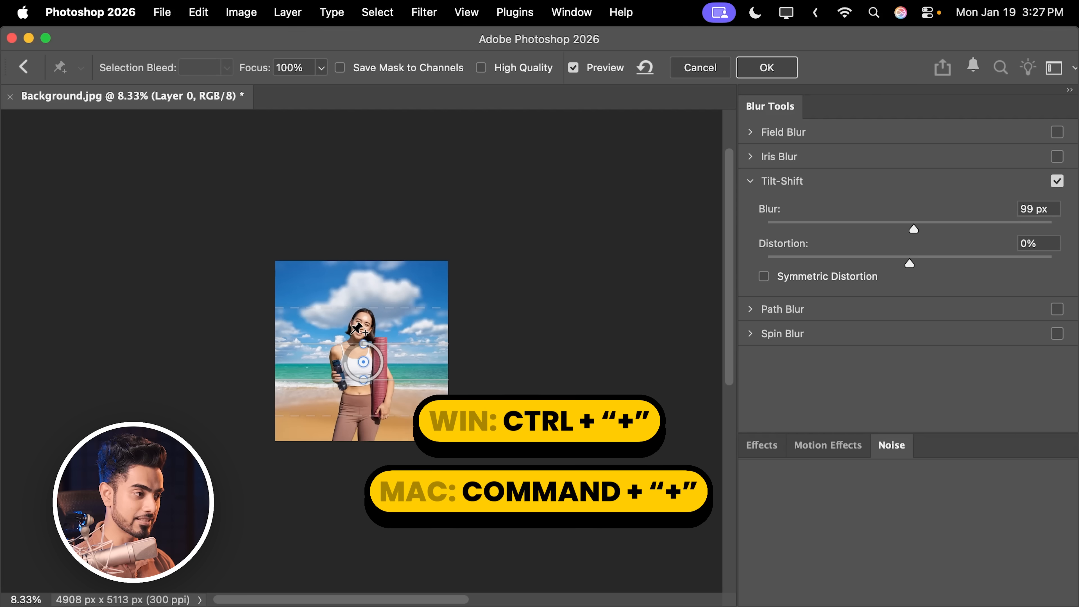
left_click_drag(363, 362, 365, 446)
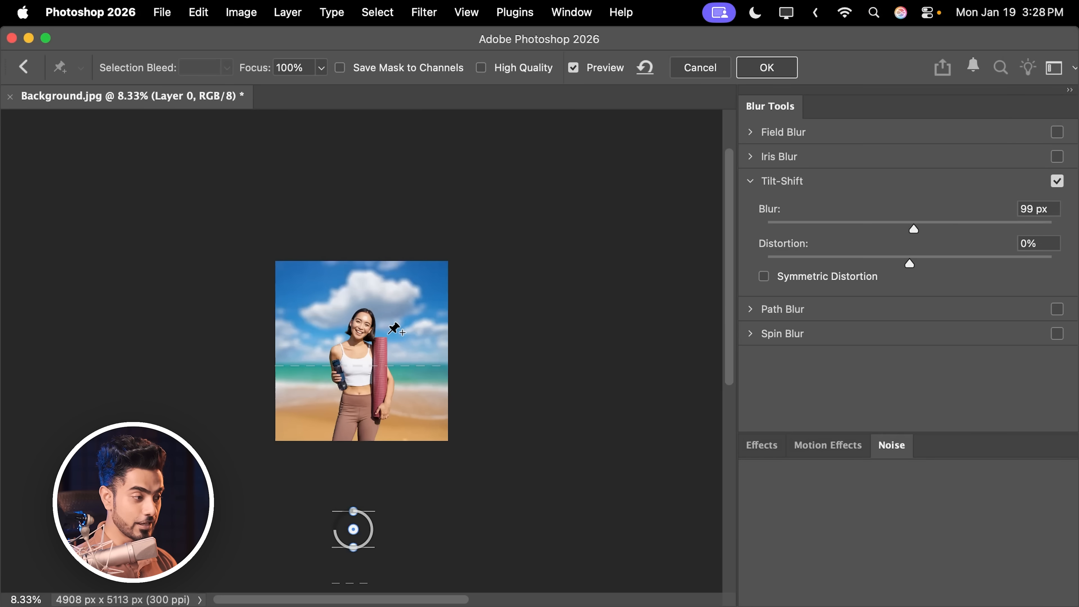
key("super+0")
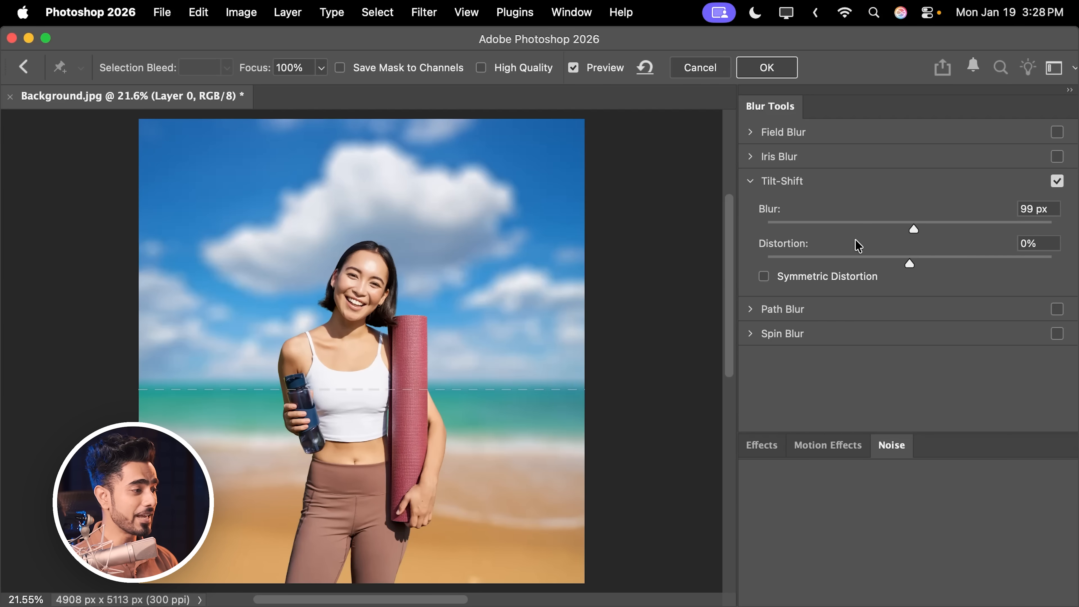
Step: Set the Tilt-Shift blur to 20 px and apply the filter to the beach layer
left_click(816, 222)
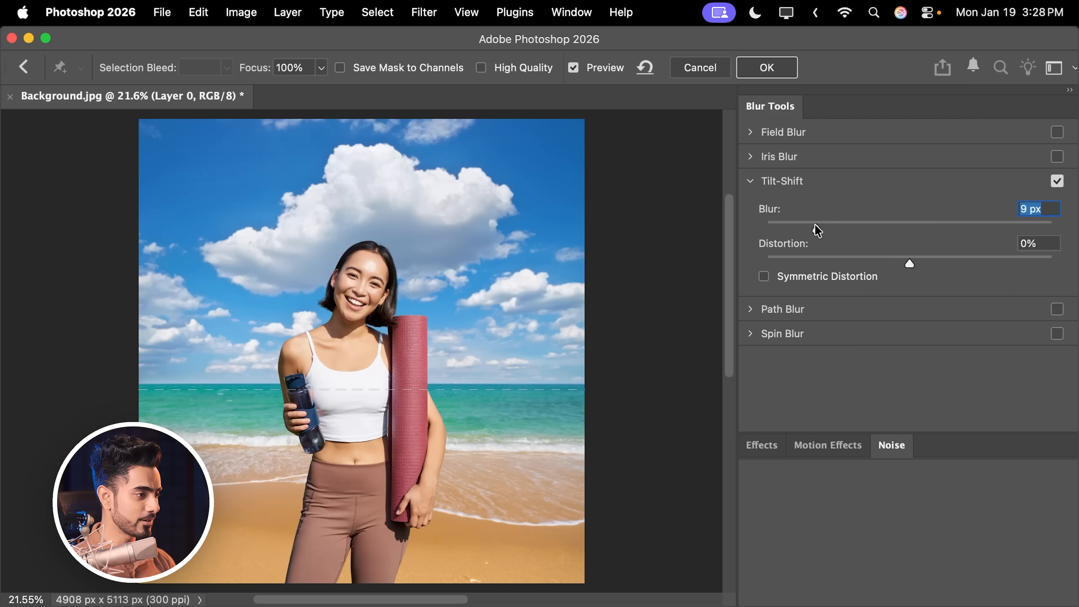
left_click_drag(824, 223, 849, 223)
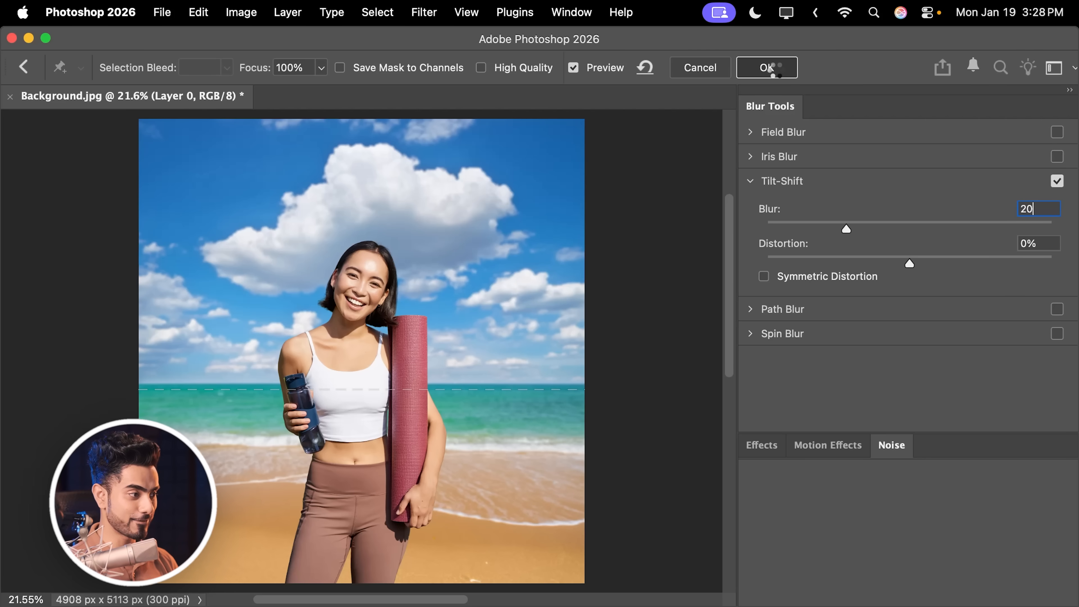
left_click(770, 68)
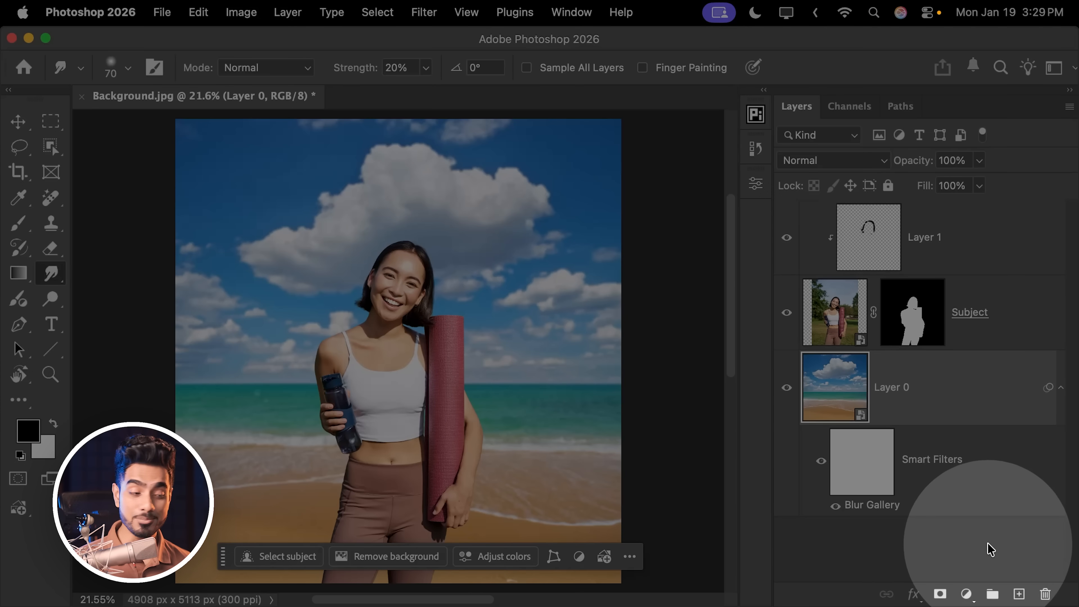
Step: Add a Curves adjustment directly above the beach layer and move its white point to input 245
left_click(966, 594)
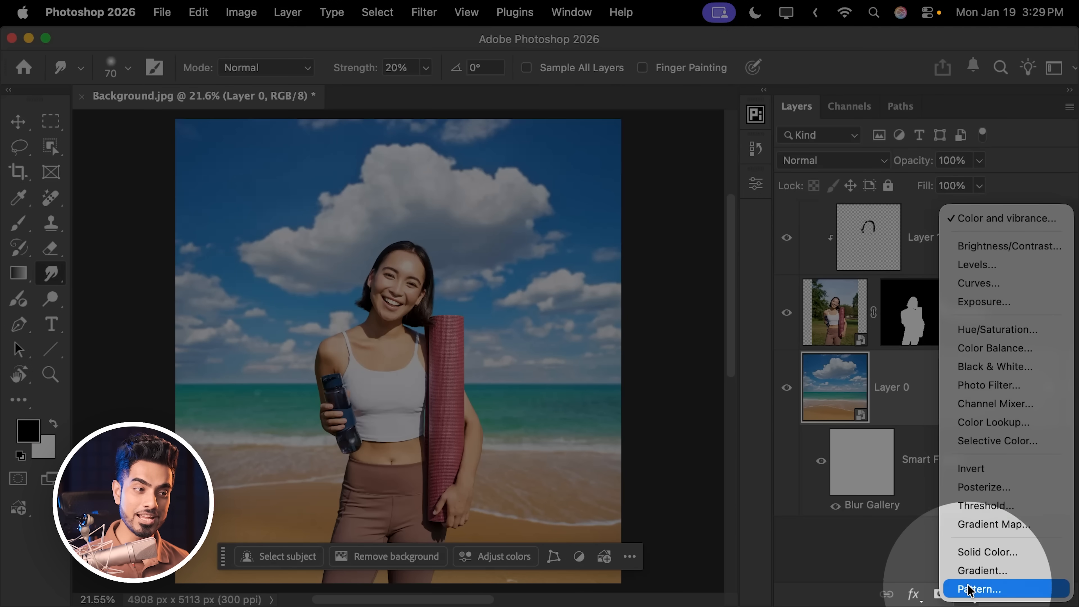
left_click(991, 284)
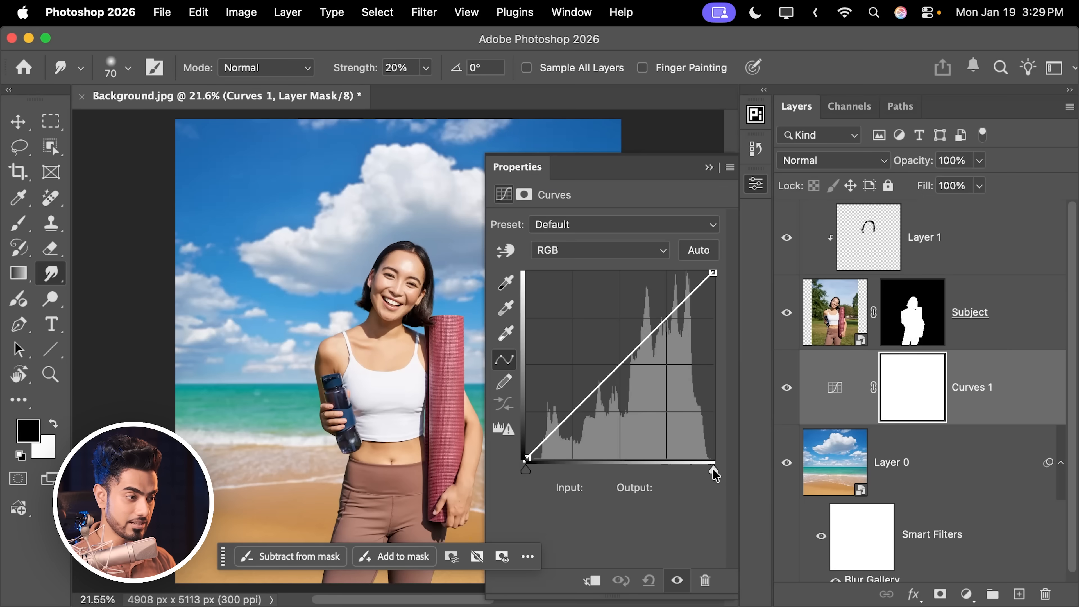
left_click_drag(713, 469, 707, 466)
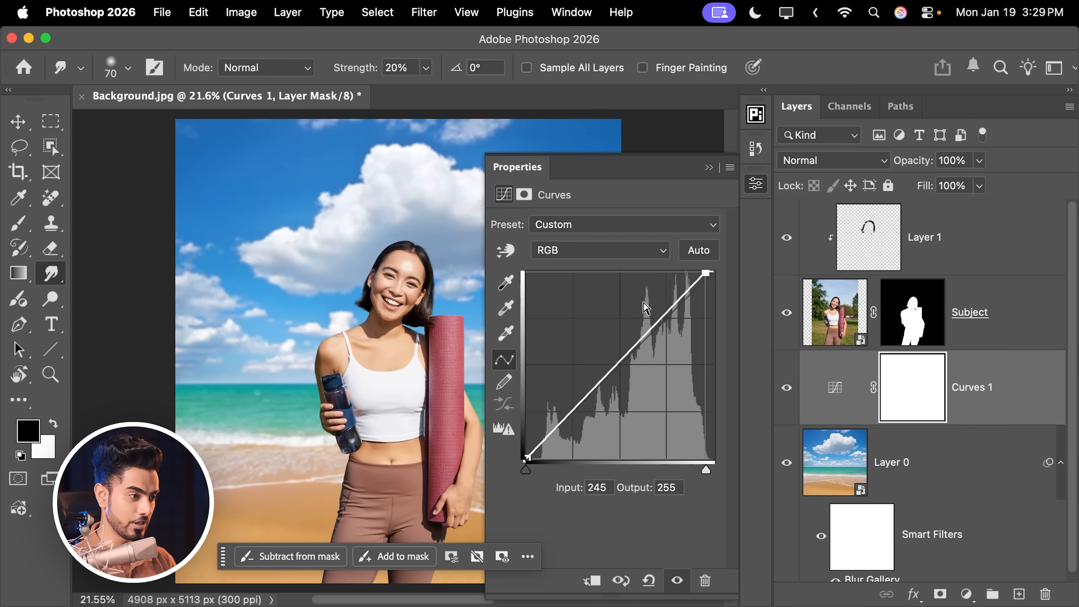
left_click_drag(658, 313, 682, 138)
left_click(711, 170)
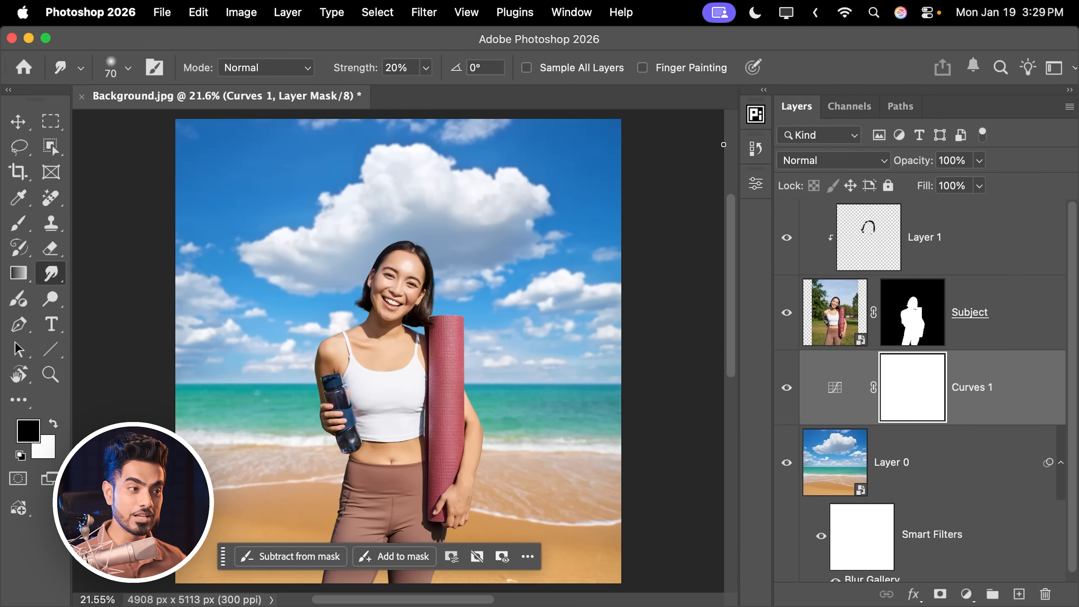
Step: Add a Color Lookup adjustment layer above Layer 1, at the top of the layer stack
left_click(987, 234)
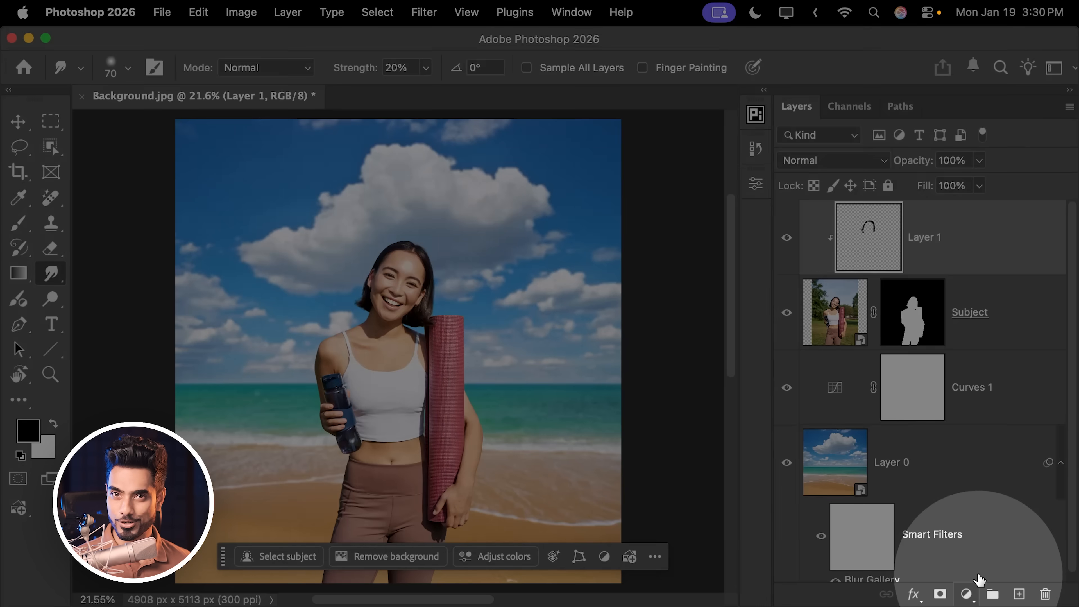
left_click(966, 595)
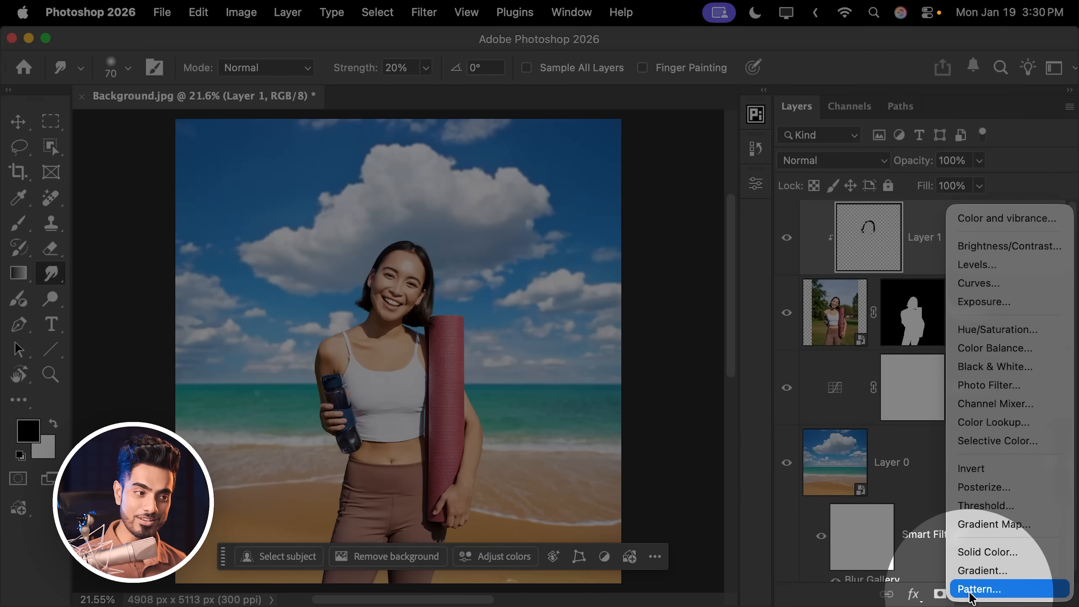
left_click(991, 421)
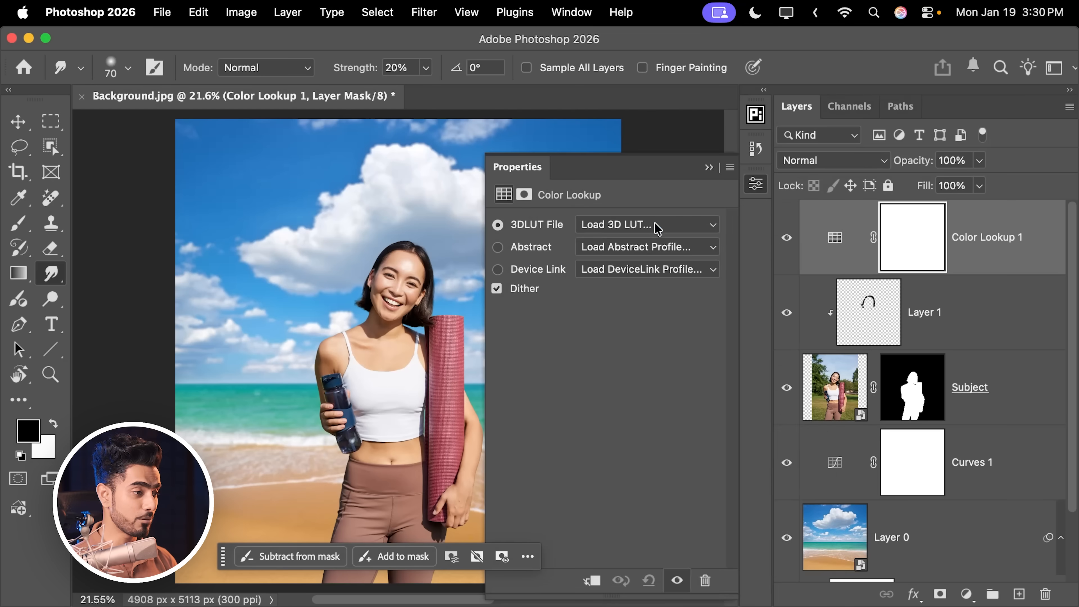
Step: Try the DropBlues.3DL and Fuji F125 Kodak 2393 (by Adobe).cube 3D LUTs on the Color Lookup adjustment
left_click(658, 225)
left_click(648, 345)
left_click(646, 225)
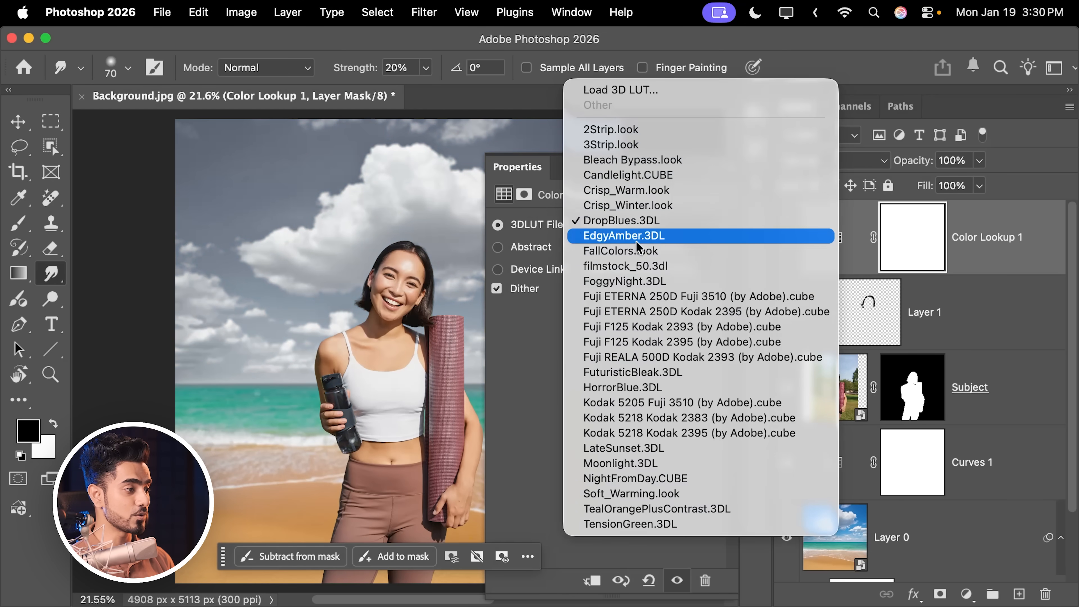
left_click(643, 331)
Step: Apply the FallColors.look 3D LUT to the Color Lookup adjustment and set the layer's opacity to 32%
left_click(644, 229)
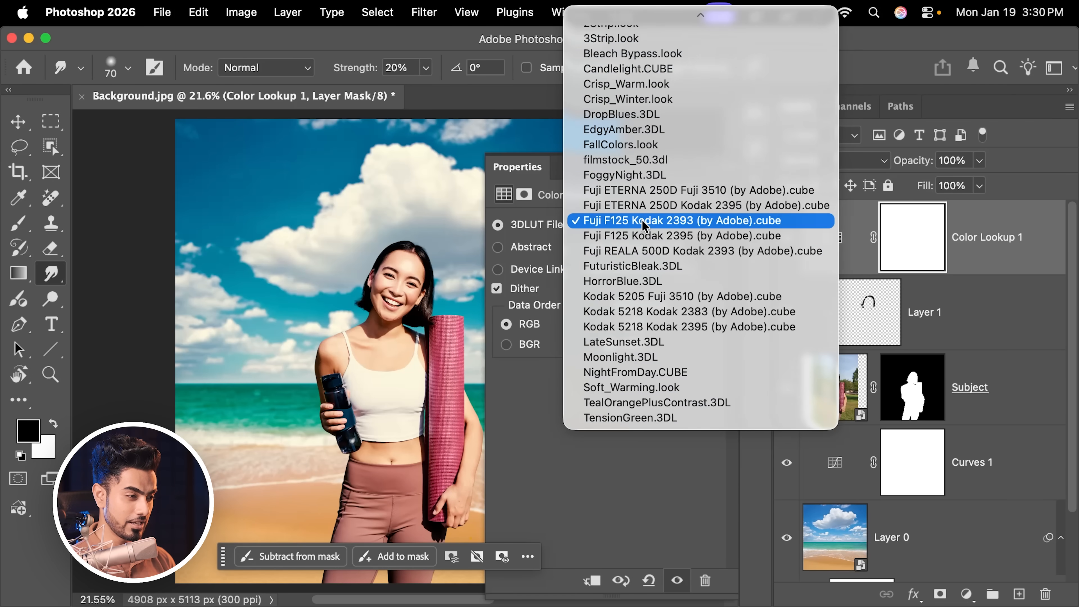
left_click(652, 145)
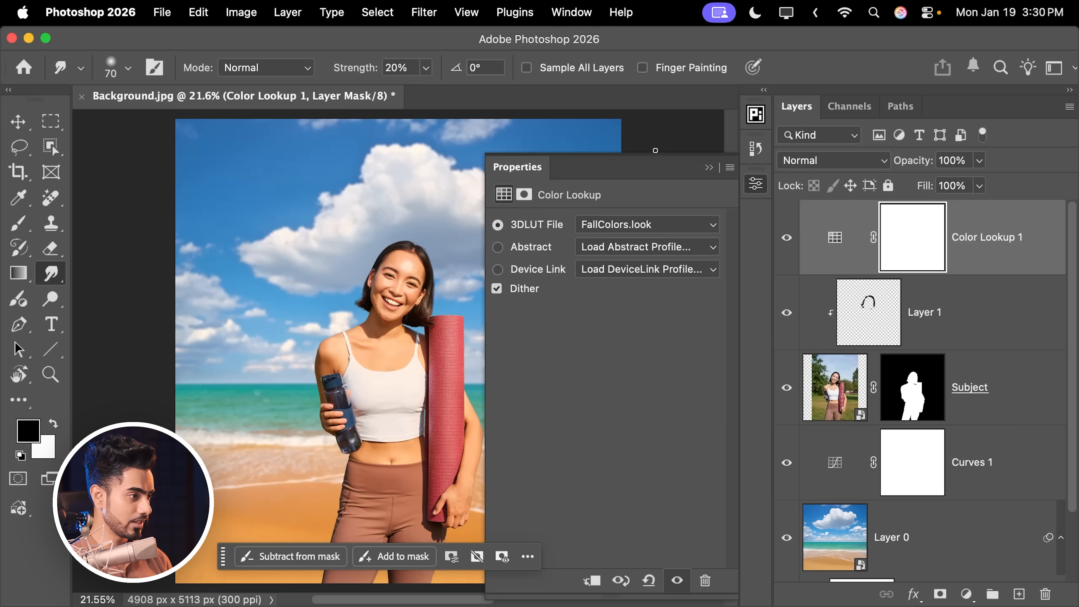
left_click(709, 168)
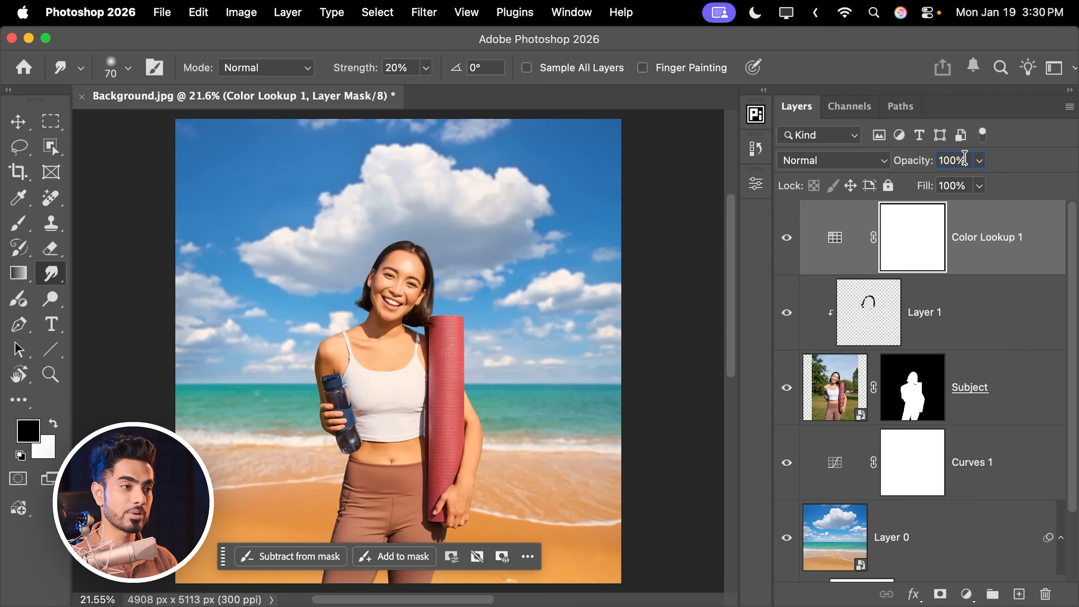
left_click(964, 158)
type("3")
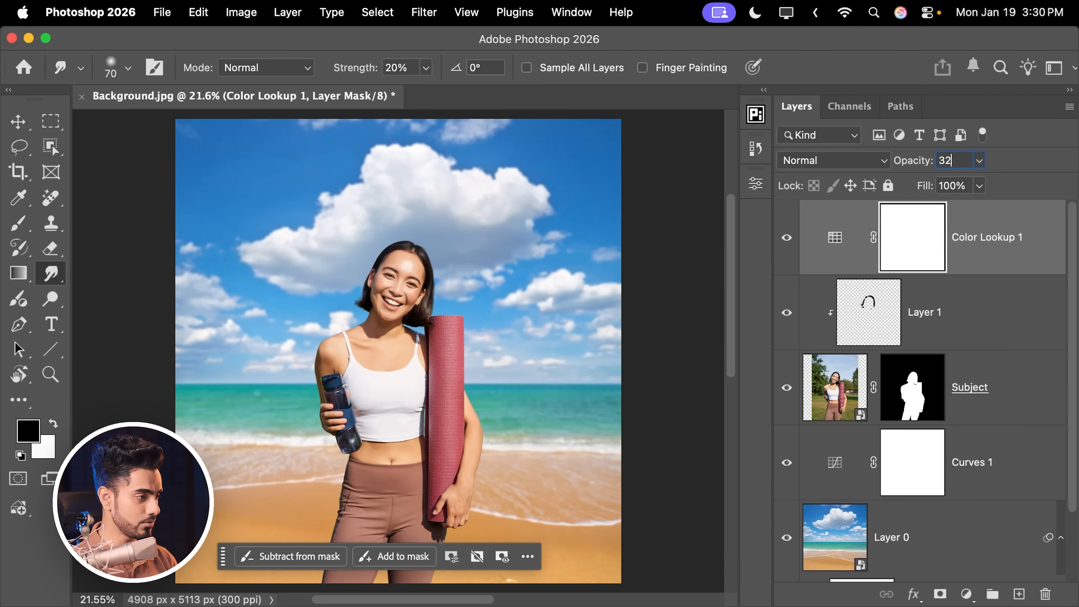
type("2")
key("Return")
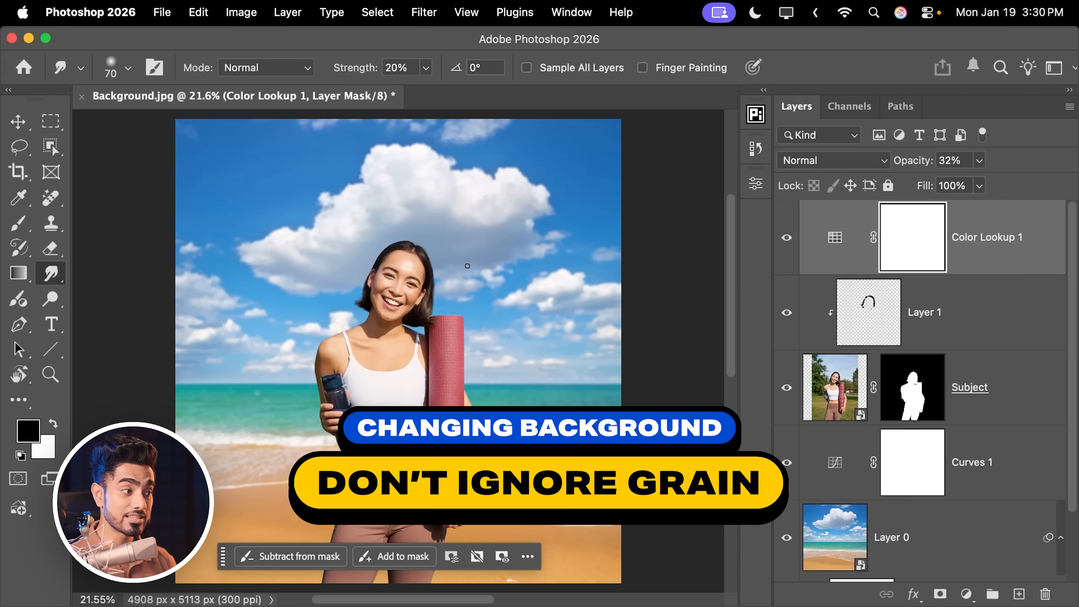
Step: Examine the woman's skin and the blurred sky beside her hair up close to compare their grain
scroll(477, 282, "up", 6)
scroll(476, 283, "up", 5)
scroll(477, 283, "left", 5)
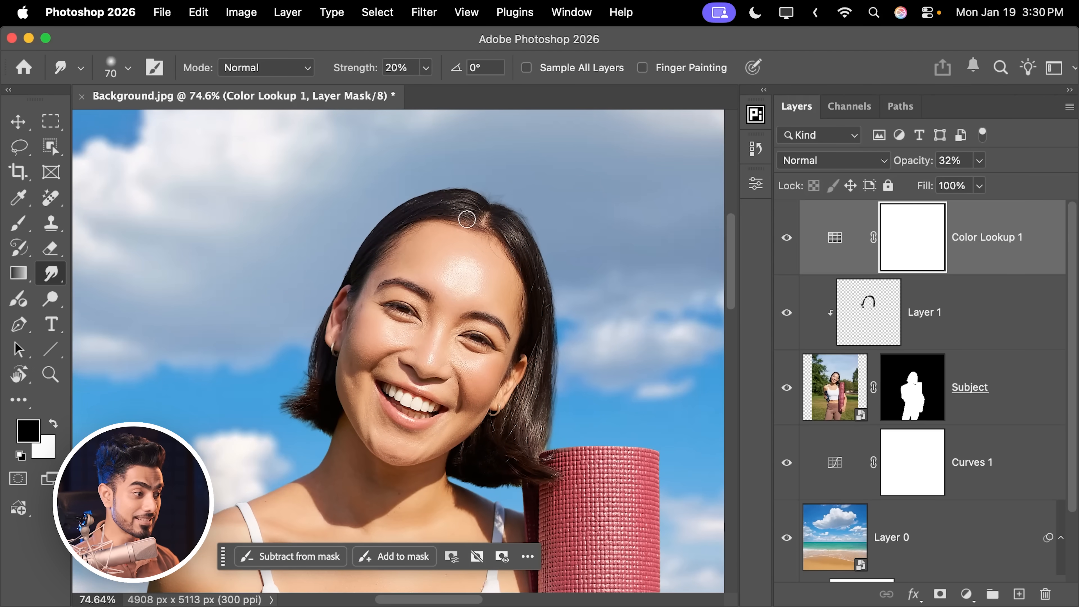
scroll(492, 296, "up", 5)
scroll(369, 289, "down", 6)
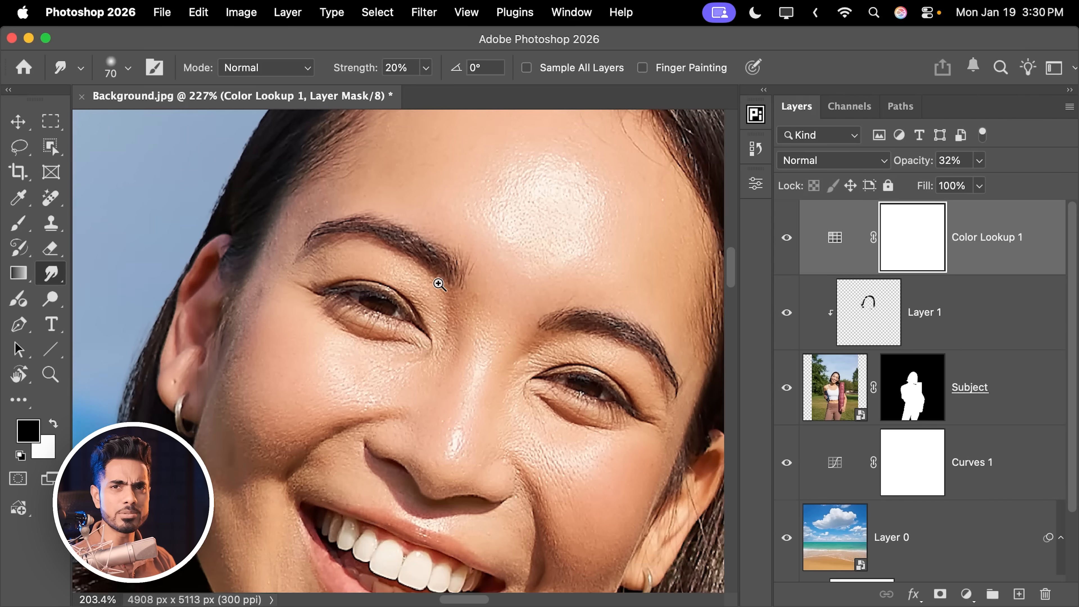
scroll(385, 306, "left", 2)
scroll(292, 268, "up", 5)
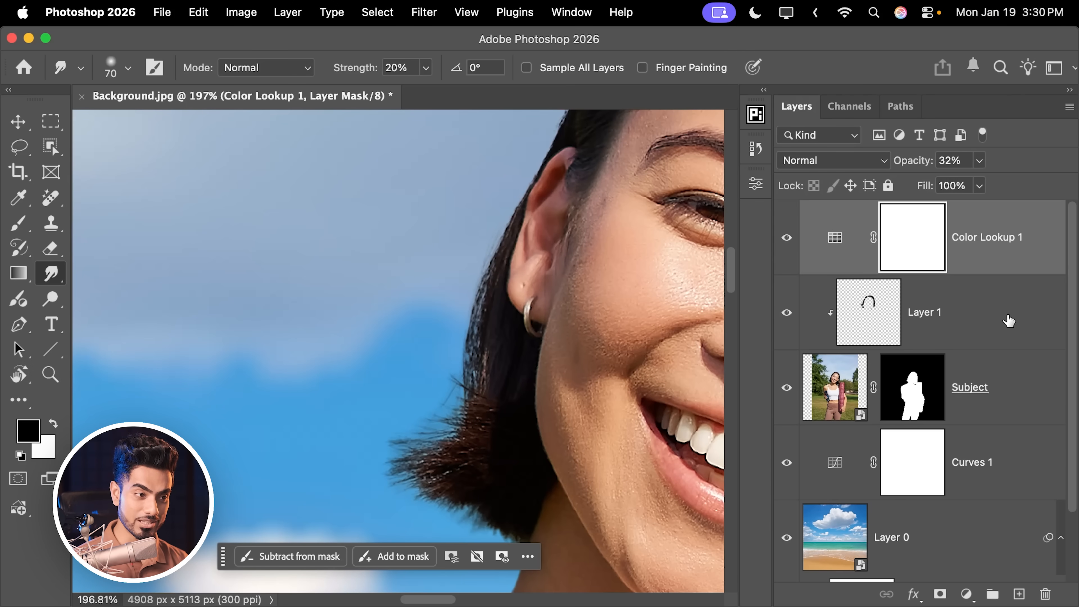
scroll(1072, 362, "down", 2)
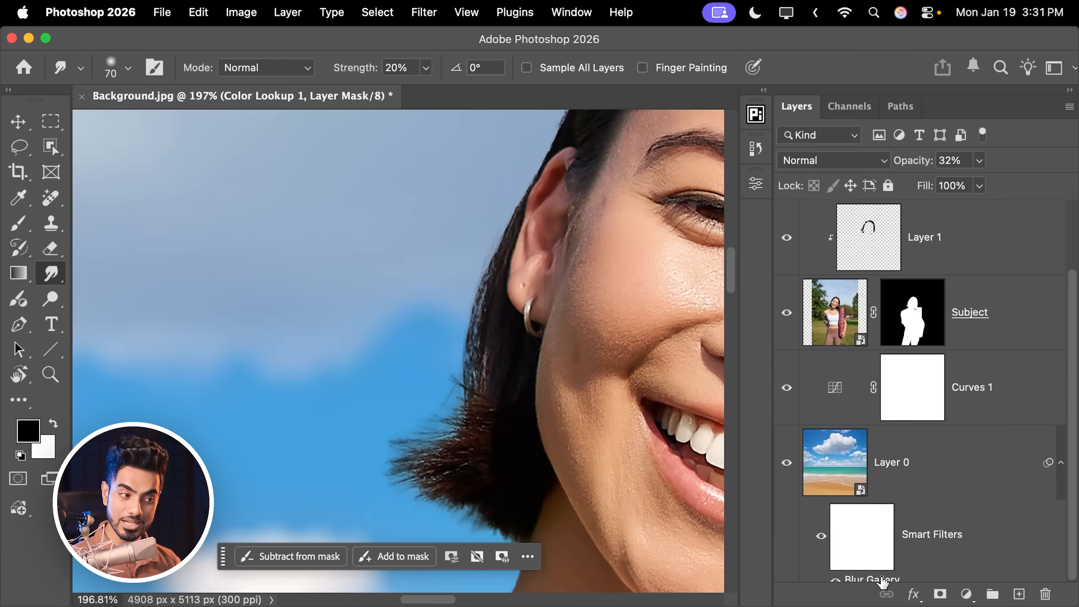
double_click(883, 579)
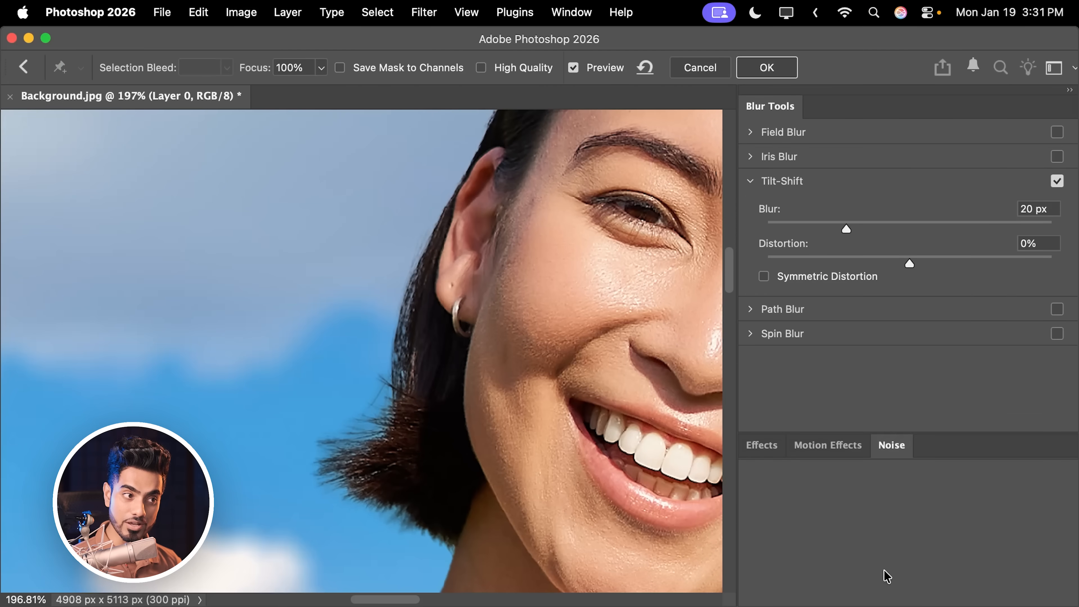
left_click(700, 67)
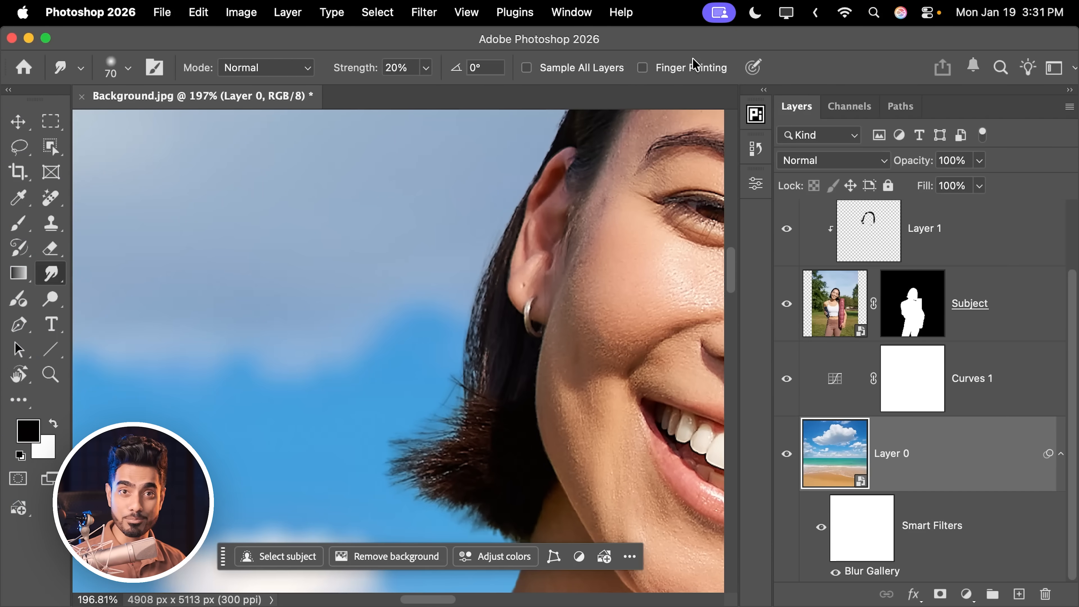
left_click(1060, 453)
left_click(1060, 537)
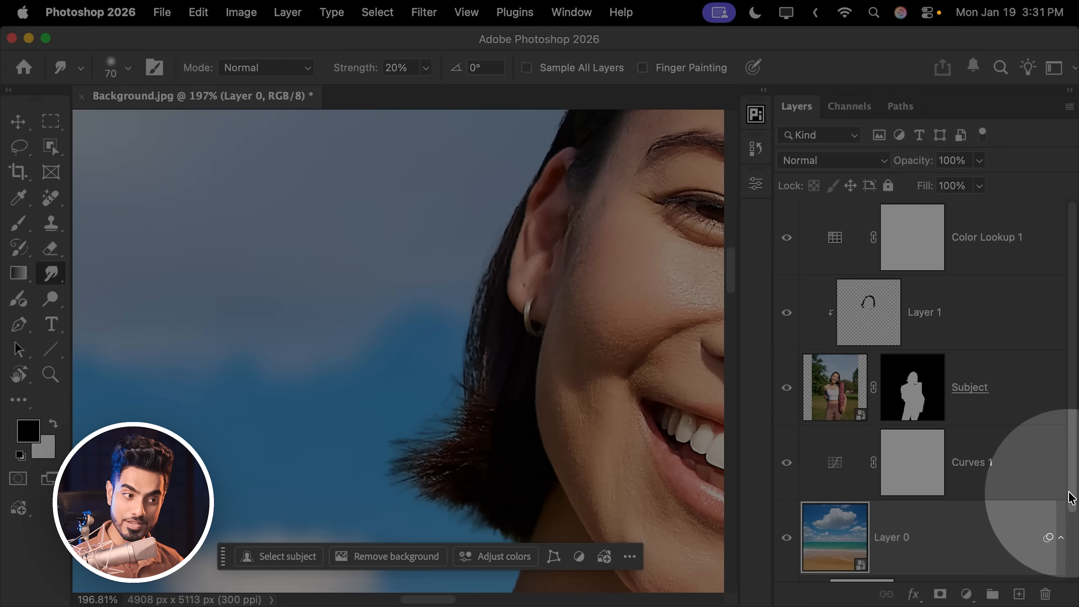
Step: Edit the Blur Gallery smart filter on Layer 0, setting its Grain noise amount to 10% and size to 24%
scroll(1073, 512, "down", 2)
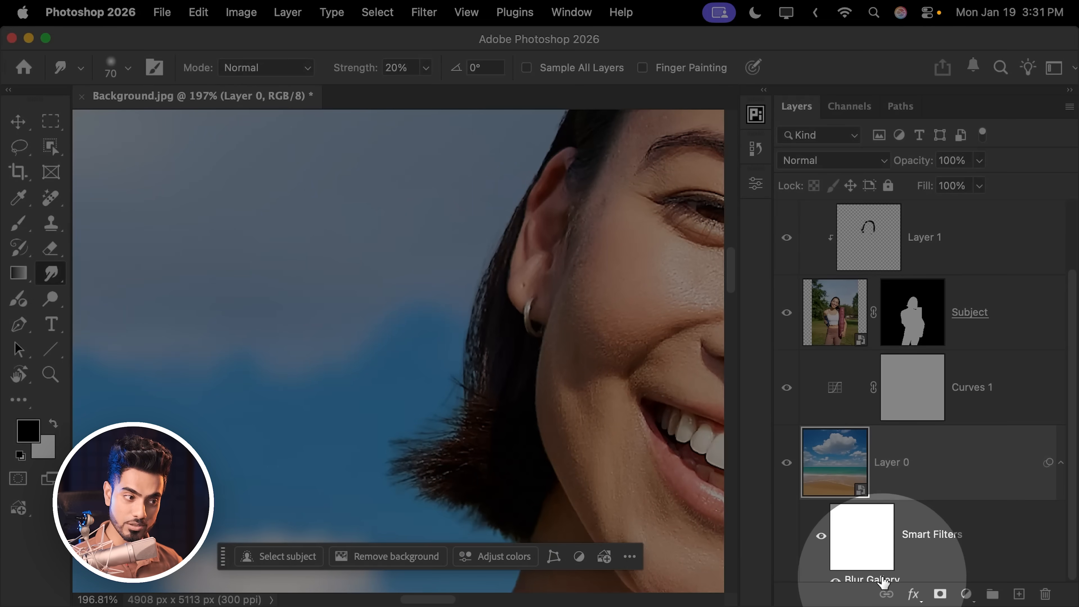
double_click(881, 579)
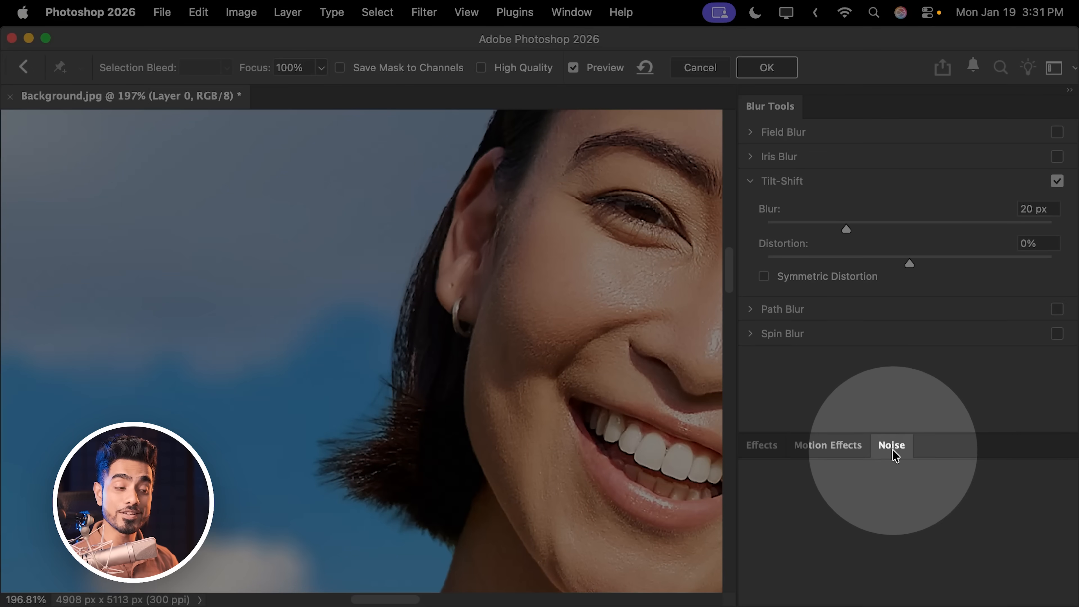
left_click(892, 447)
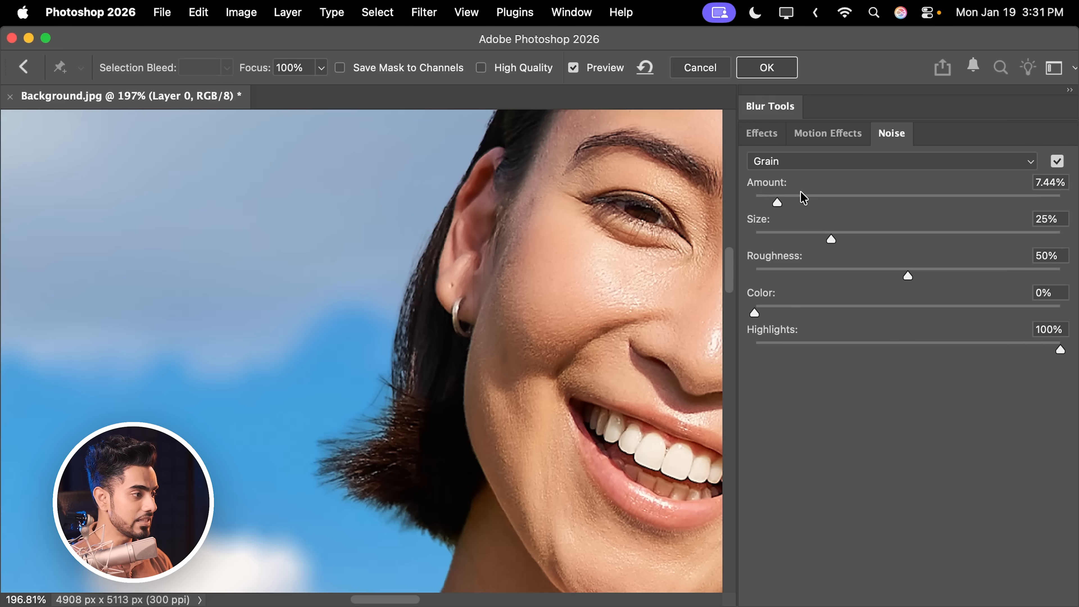
mouse_move(800, 192)
left_mouse_down()
mouse_move(886, 195)
mouse_move(815, 203)
left_mouse_up()
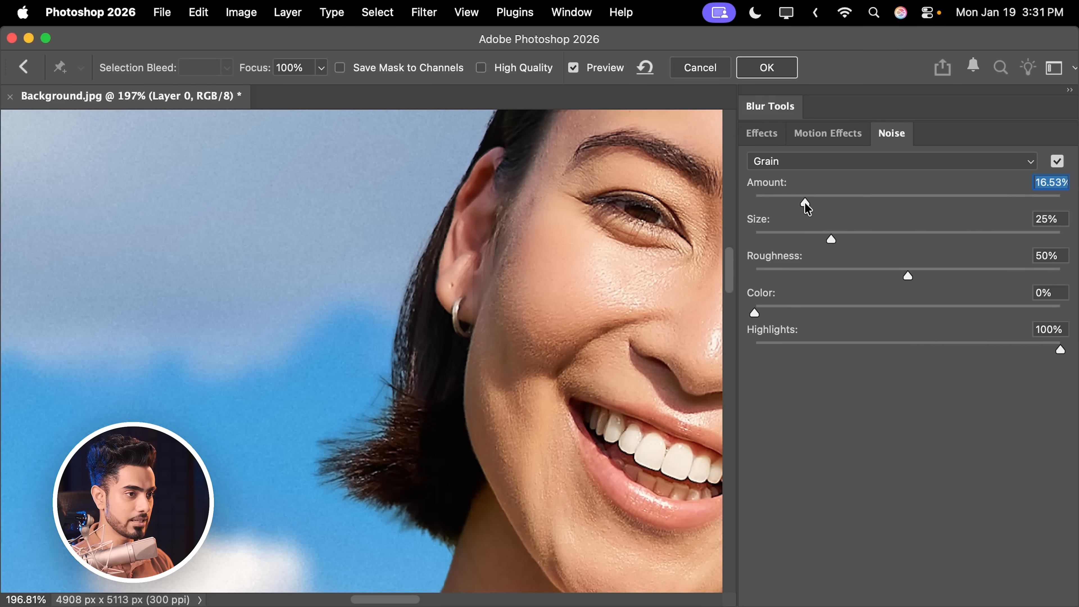
type("1")
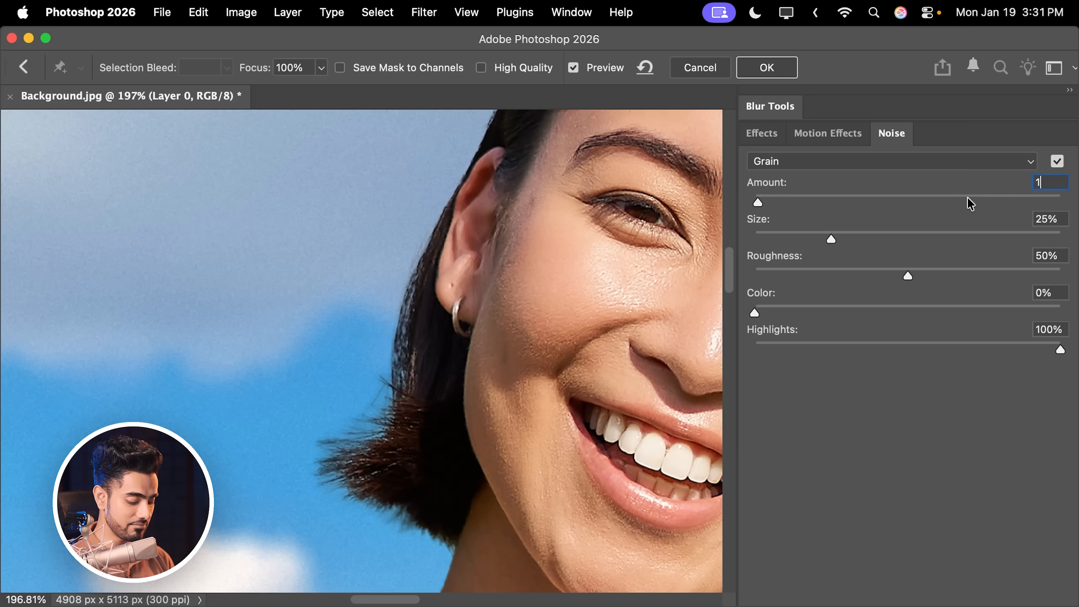
type("0")
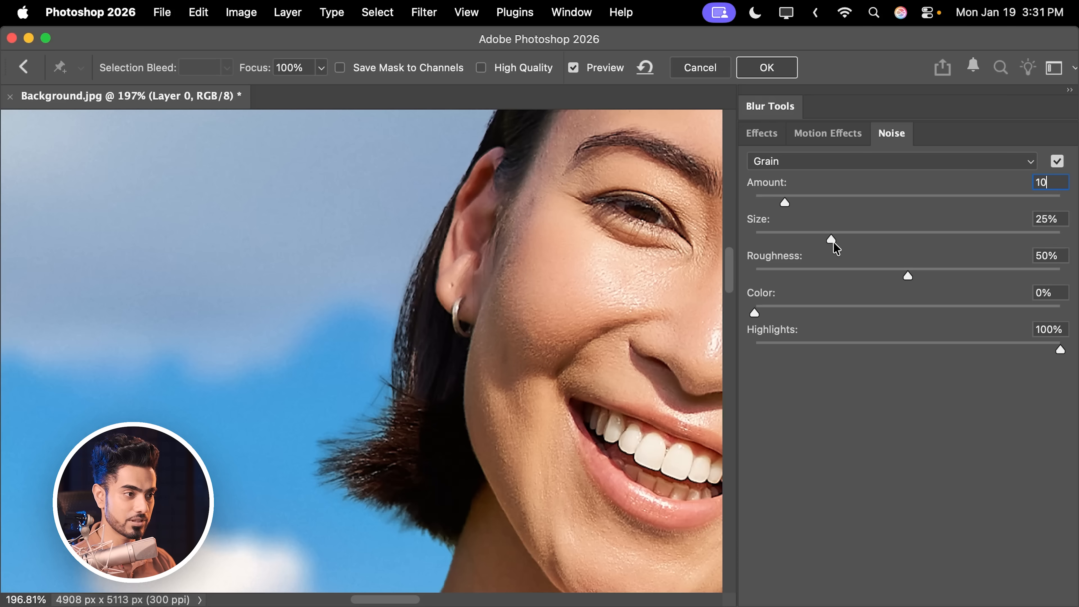
left_click_drag(841, 240, 828, 244)
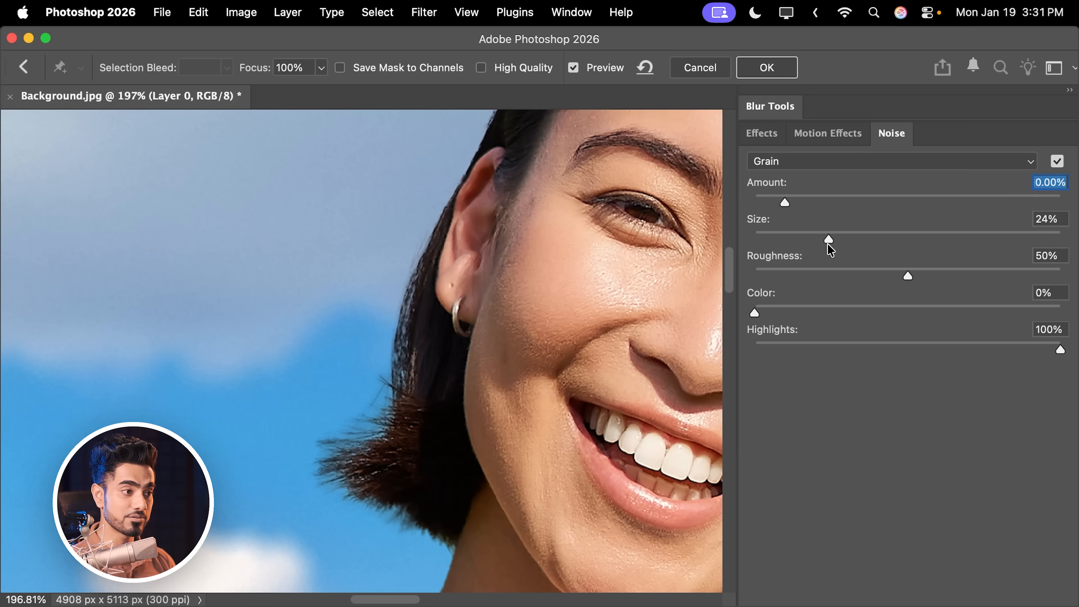
left_click(765, 75)
Step: Paint black on the Subject layer mask with a 35 px brush to hide the green patch beside the water bottle's base
key("super+0")
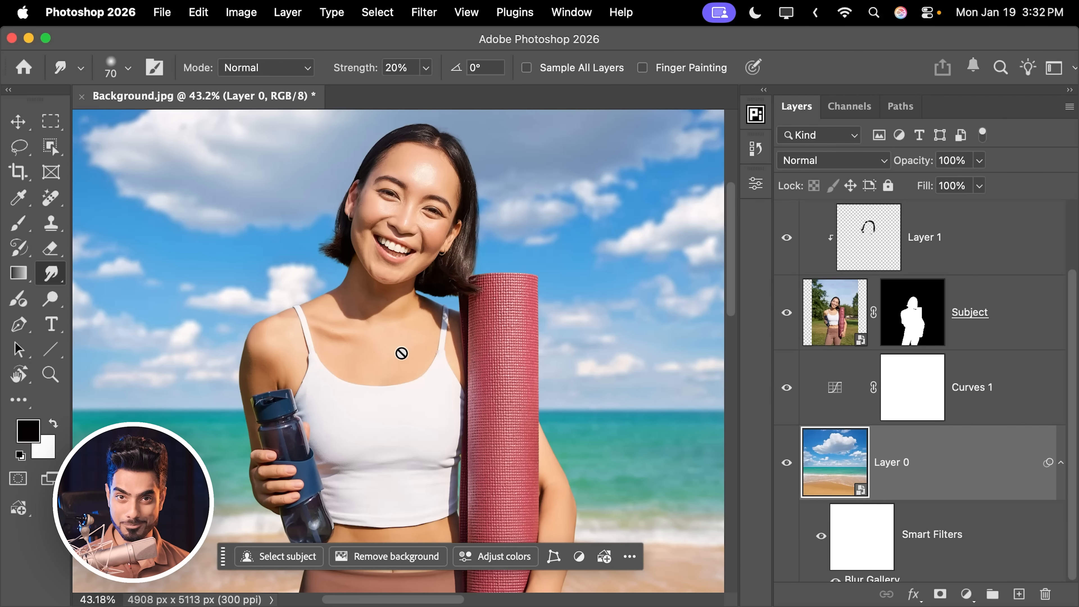
left_click_drag(329, 479, 326, 326)
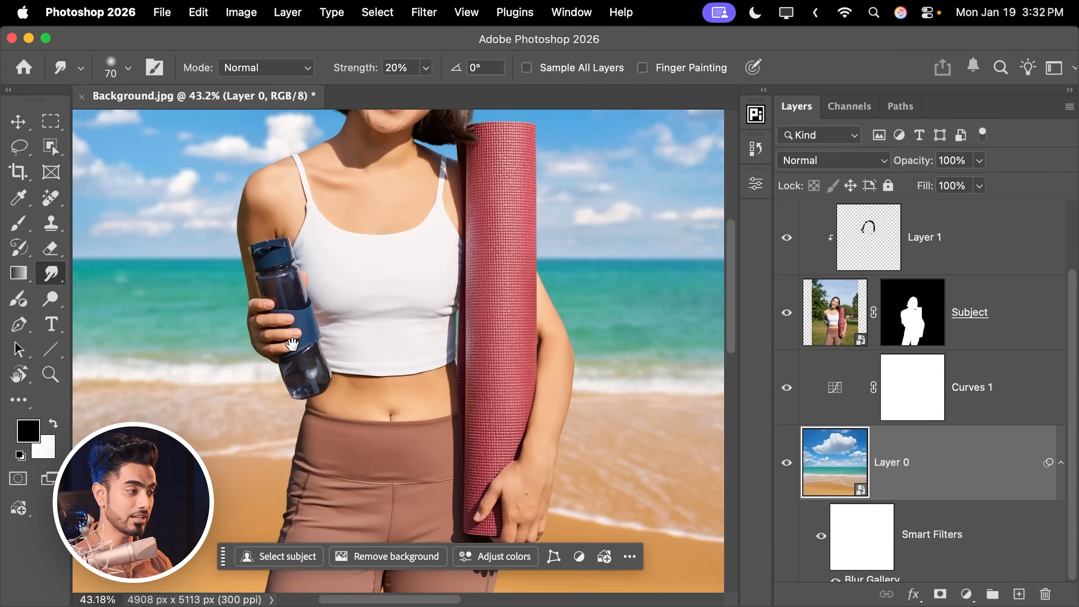
left_click_drag(281, 387, 376, 324)
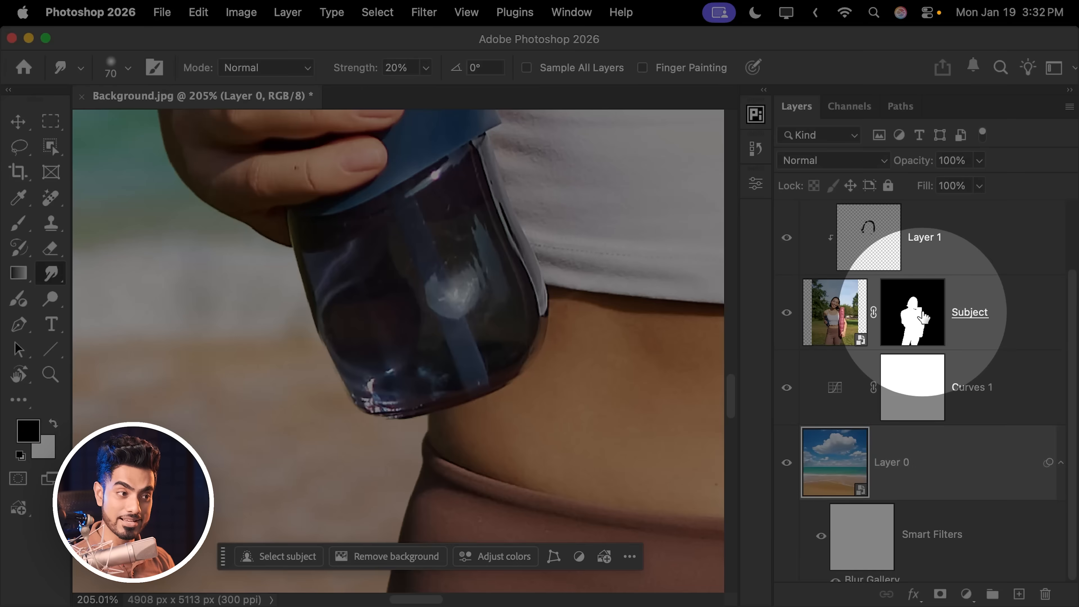
left_click(922, 325)
left_click(16, 226)
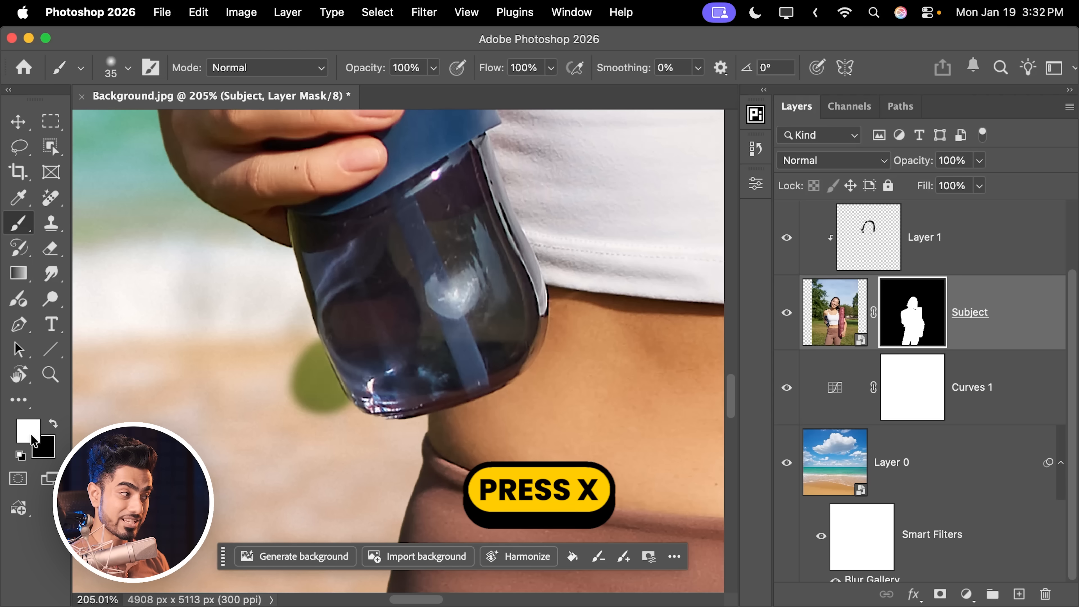
key("x")
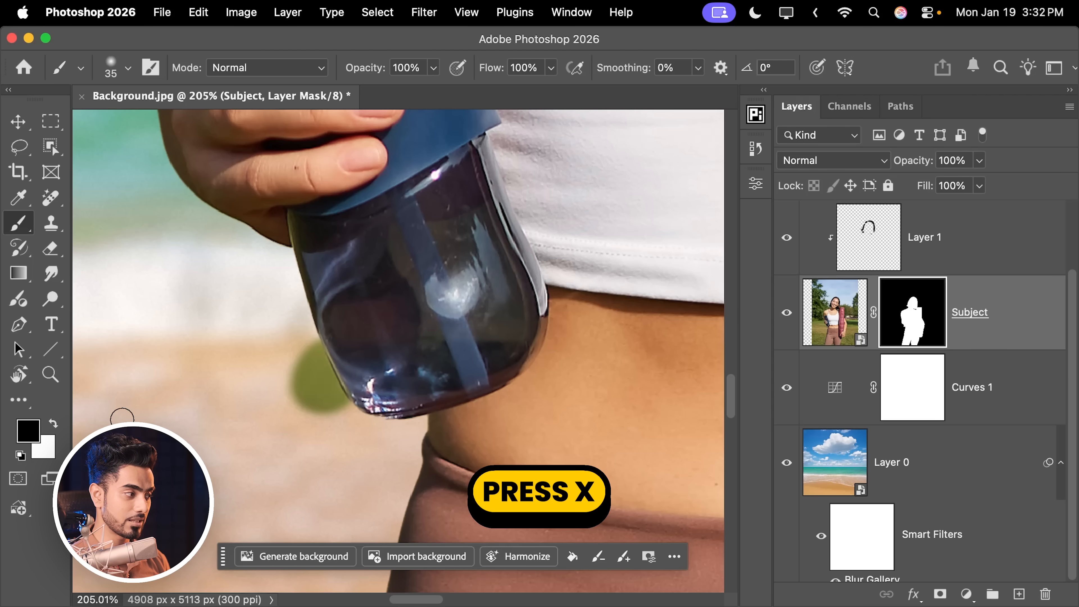
left_click_drag(306, 378, 313, 374)
Step: Try a straight 20 px black brush stroke on the Subject mask from the bottle to the woman's waist, and undo it
key("bracketleft")
key("bracketleft")
key("bracketleft")
key("bracketleft")
key("bracketleft")
key("bracketleft")
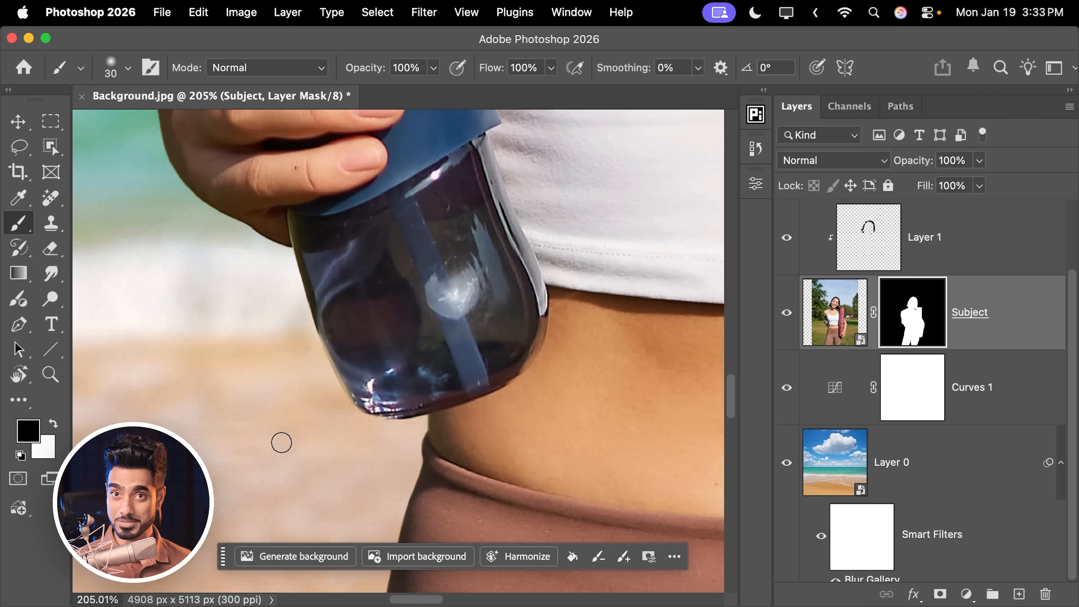
left_click(386, 275)
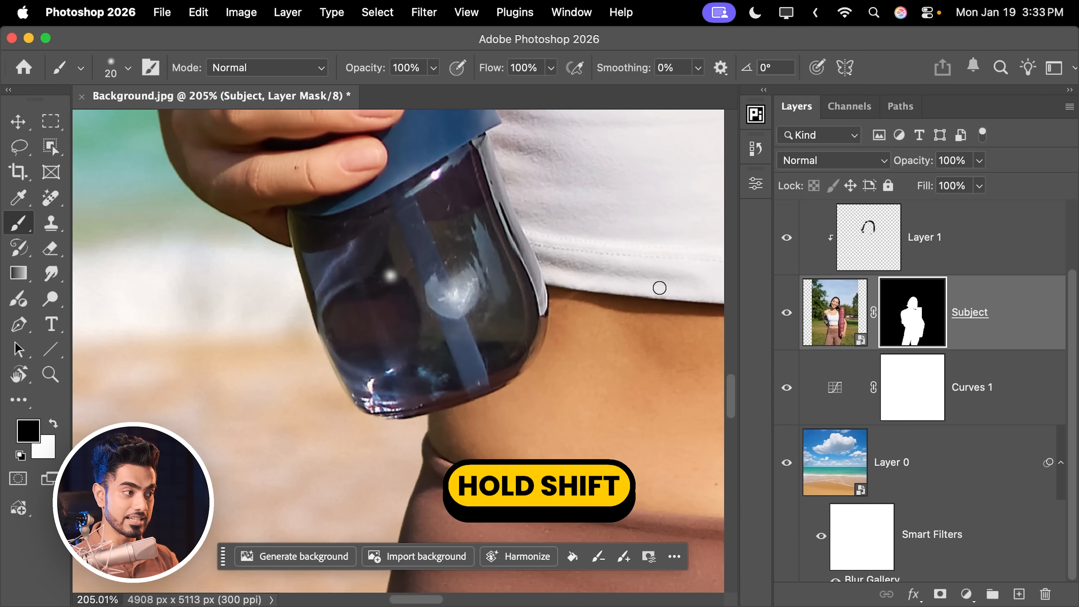
left_click(661, 313, "shift")
key("super+z")
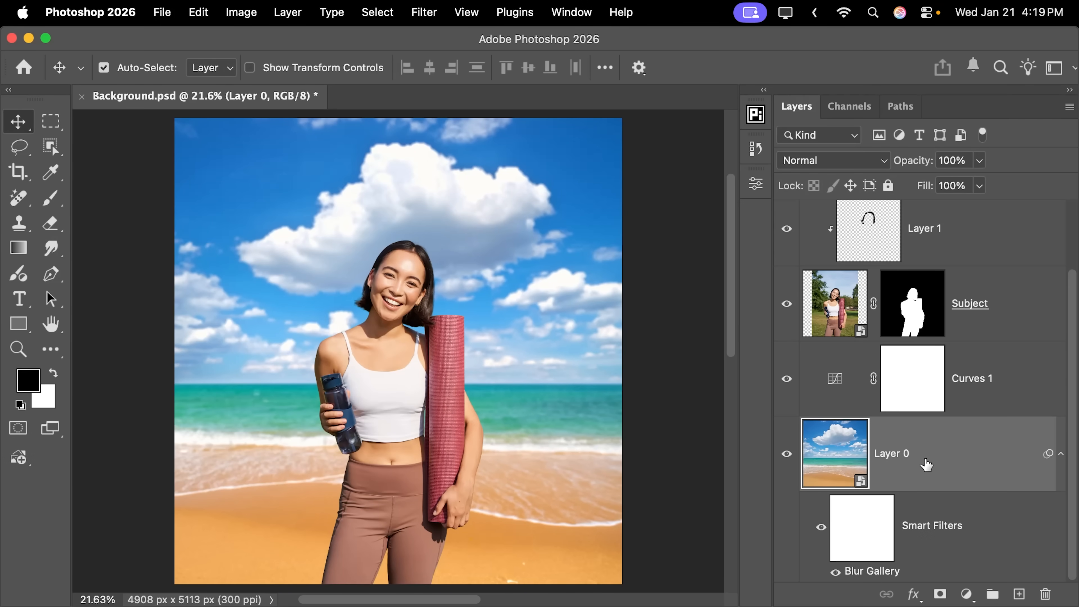
Step: Flip the beach background on Layer 0 horizontally with Free Transform
key("super+t")
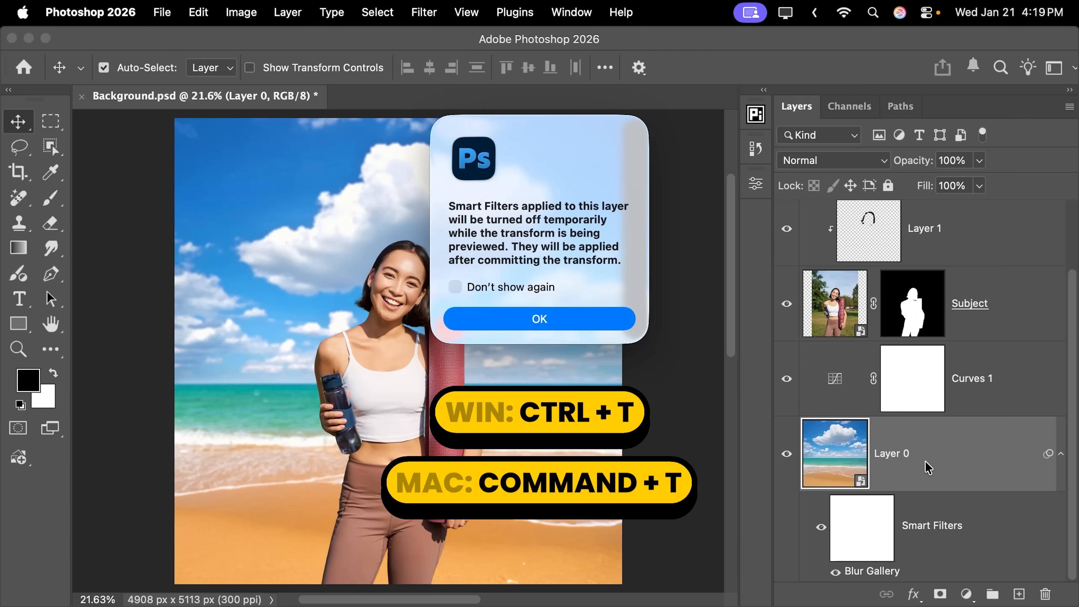
left_click(558, 324)
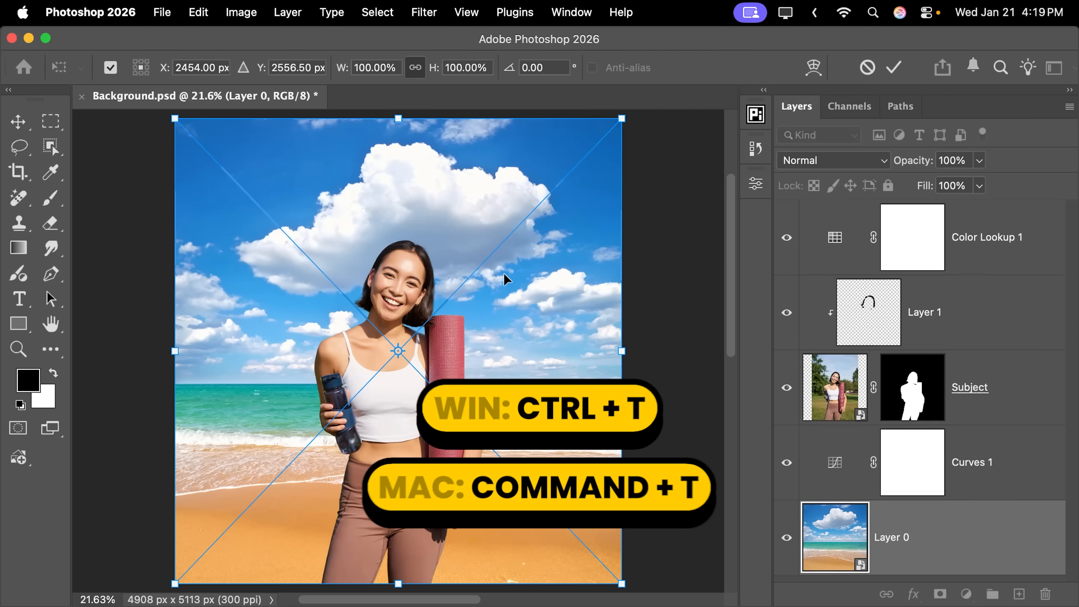
right_click(514, 269)
mouse_move(583, 591)
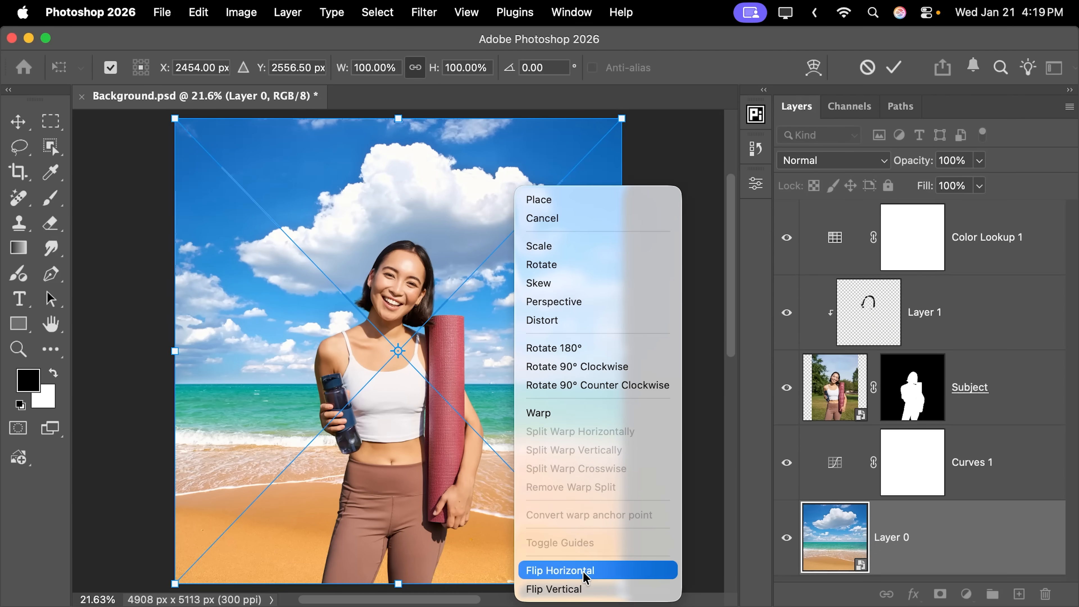
left_click(560, 571)
key("Return")
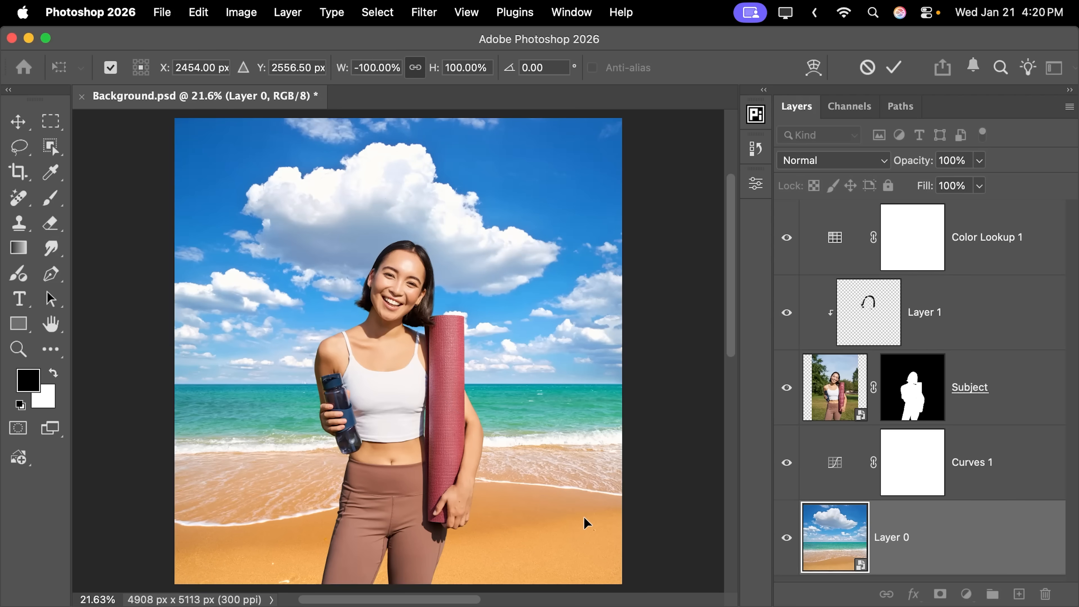